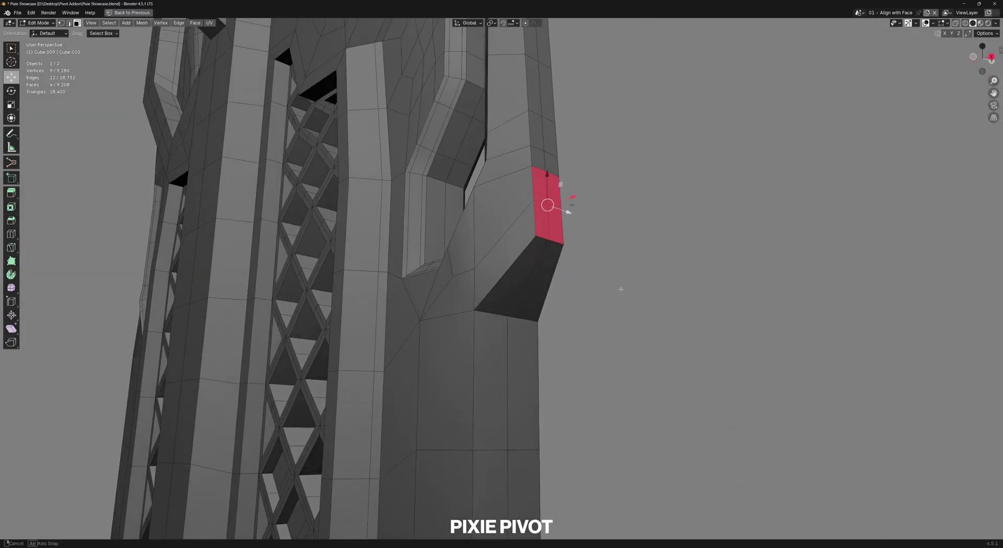
- Place the pivot on the slanted underside of the protrusion and slide the selected faces along its orientation
middle_click_drag(621, 290, 618, 287)
key("d")
left_click(524, 284)
left_click_drag(541, 247, 636, 192)
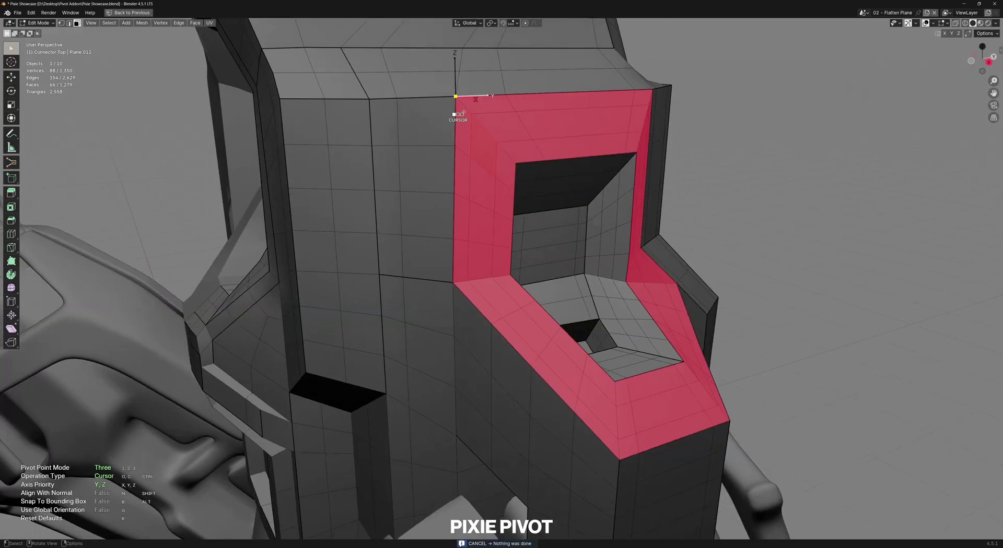
- Set a three-point cursor pivot on the corners of the selected frame faces and flatten them by scaling to 0 along Z
left_click(458, 113)
left_click(652, 89)
key("s")
key("z")
key("0")
key("Return")
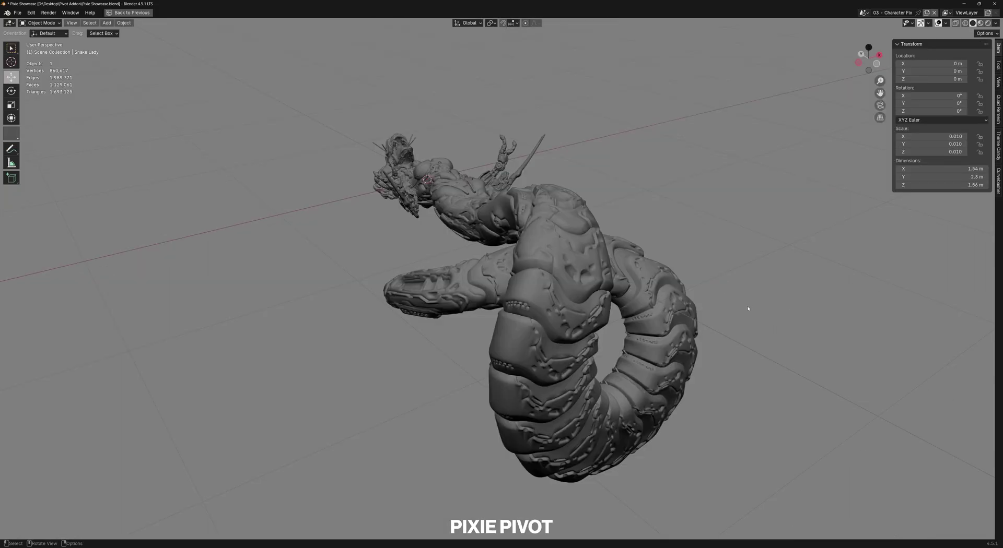
- Place a three-point cursor pivot on the snake character with snapping to the bounding box enabled
middle_click_drag(748, 308, 848, 252)
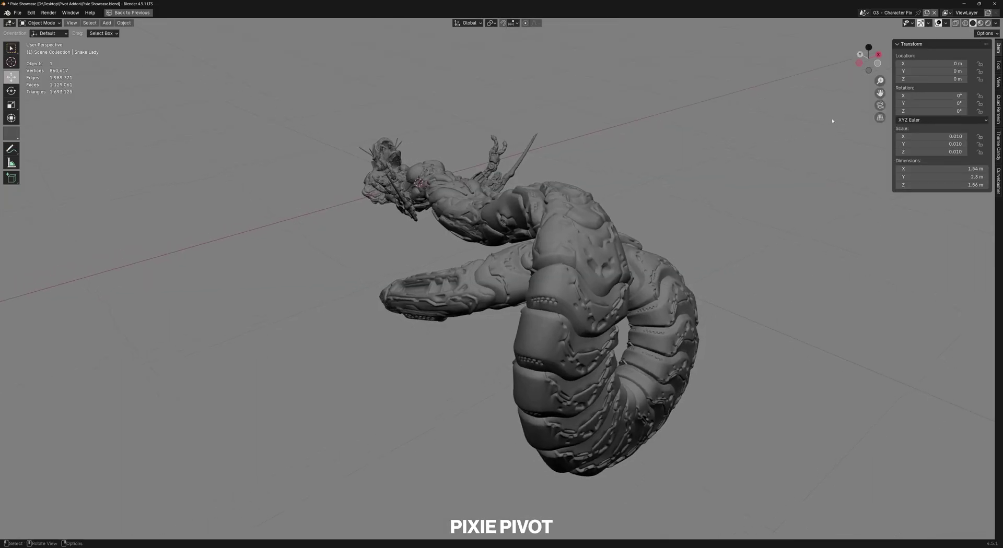
middle_click_drag(832, 121, 821, 190)
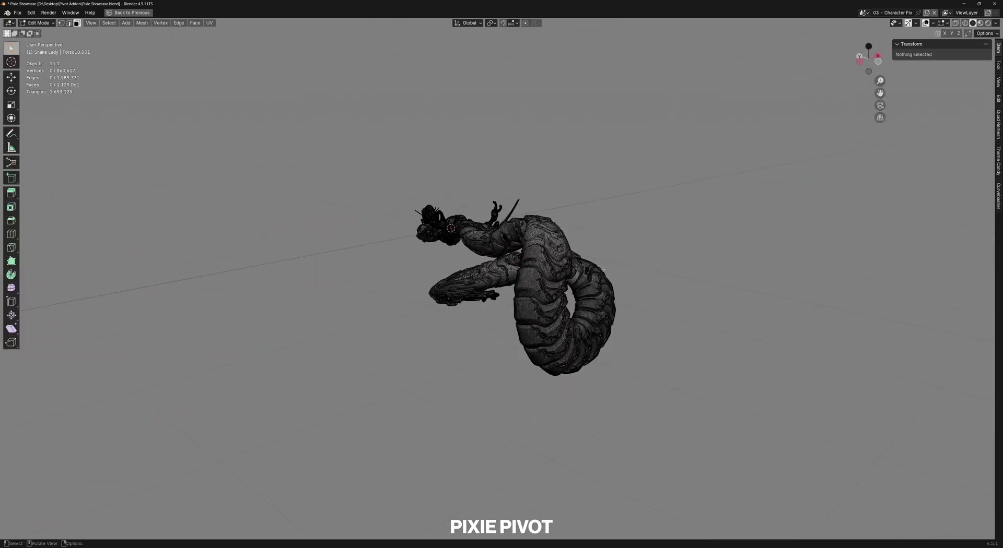
key("d")
key("b")
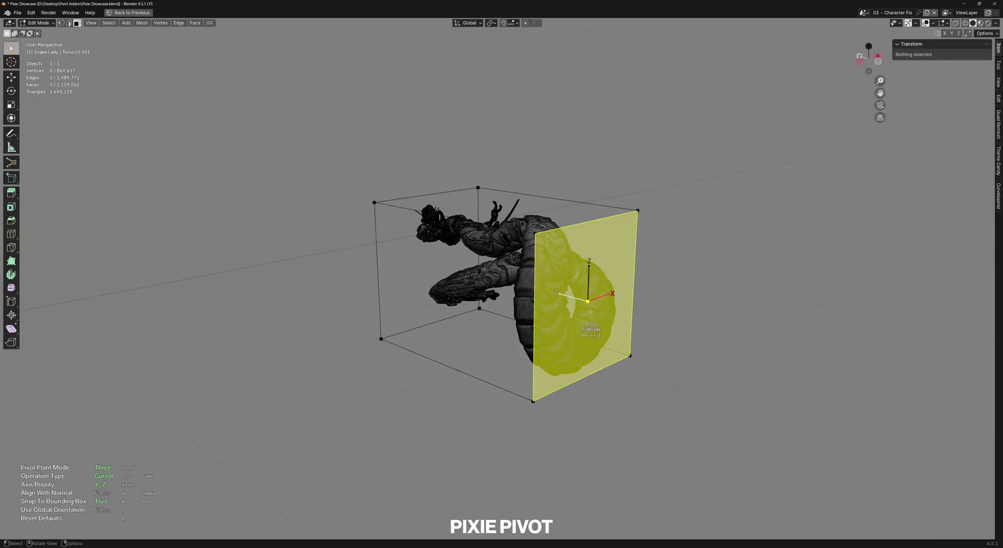
left_click(591, 309)
middle_click_drag(545, 314, 580, 267)
left_click(612, 315)
middle_click_drag(575, 331, 639, 358)
left_click(463, 267)
middle_click_drag(462, 268, 571, 255)
- Clear the snake character's rotation and location and frame it in the view
key("alt+r")
key("alt+g")
key("KP_Decimal")
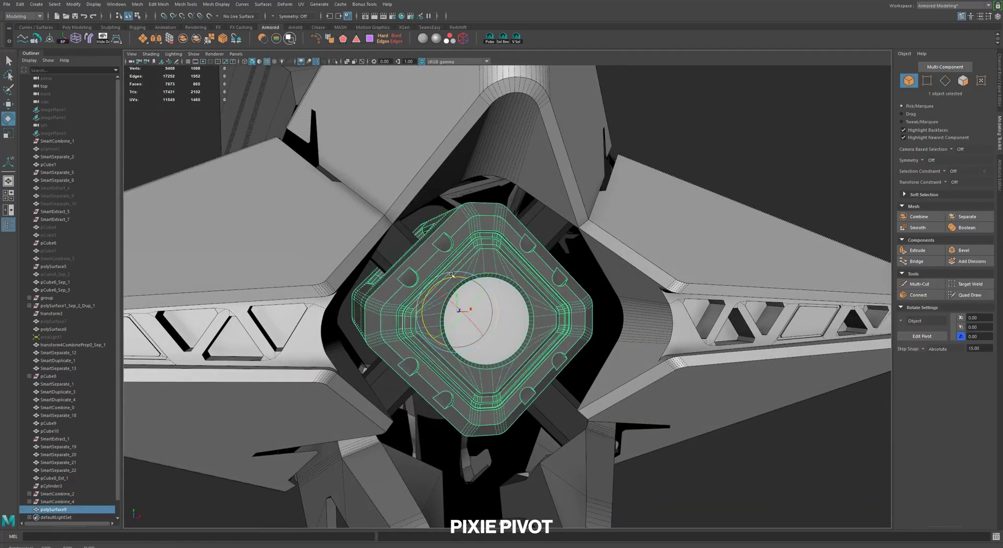
- Switch to Maya, frame the diamond-shaped housing and pick a component on it
left_click_drag(501, 313, 479, 286, "alt")
scroll(520, 328, "up", 3)
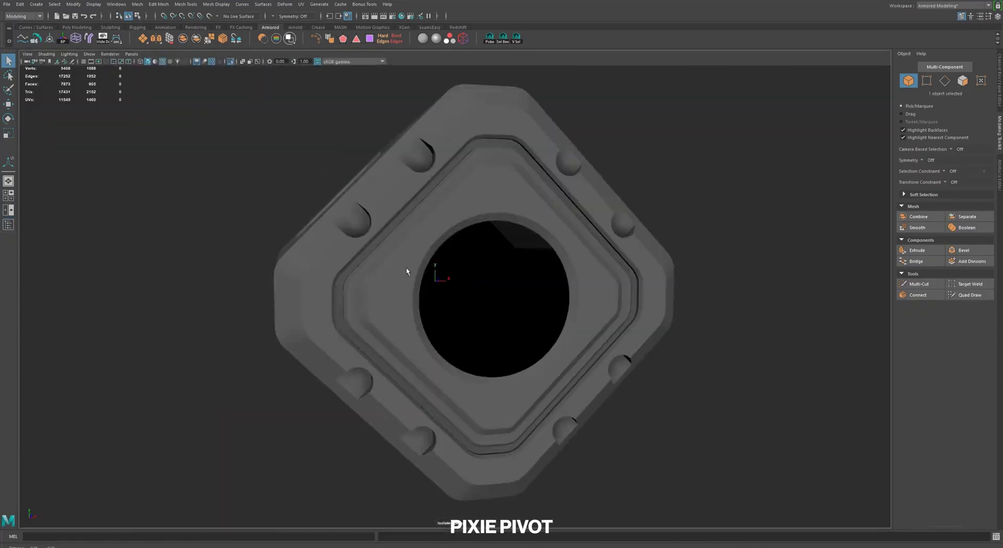
left_click(312, 283)
key("f")
scroll(312, 281, "down", 5)
left_click(212, 240)
scroll(351, 275, "up", 5)
right_click_drag(352, 276, 352, 313)
left_click(300, 312)
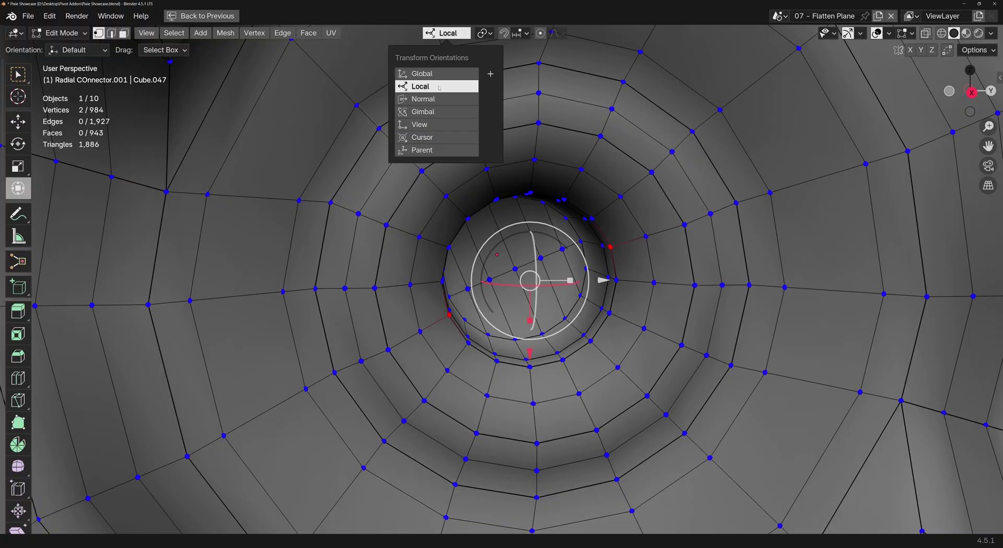
- Create a custom transform orientation from the two selected vertices on opposite sides of the round hole
left_click(490, 75)
left_click(523, 32)
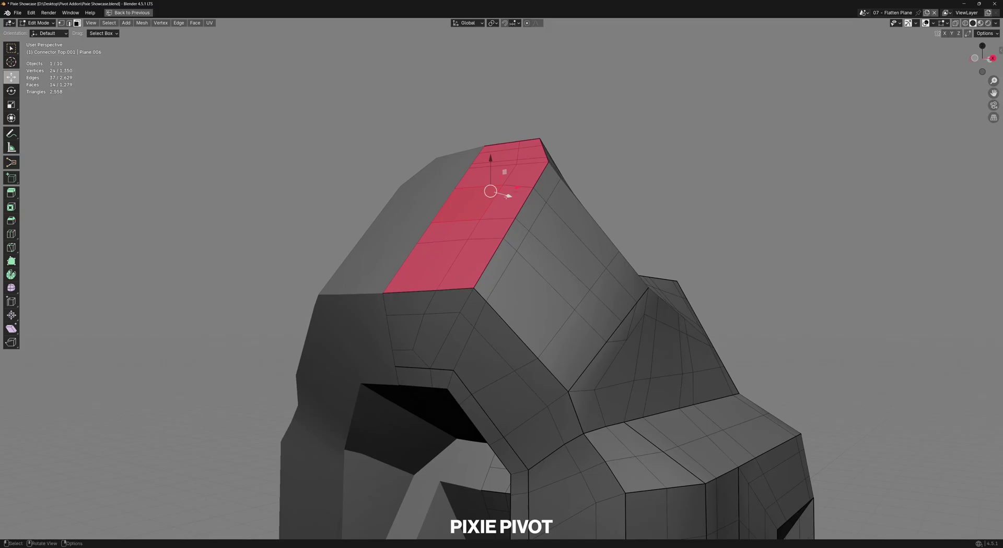
- Create a custom transform orientation from an edge on the sloped side face, clear the selection and reselect the strip of top faces
scroll(593, 249, "up", 1)
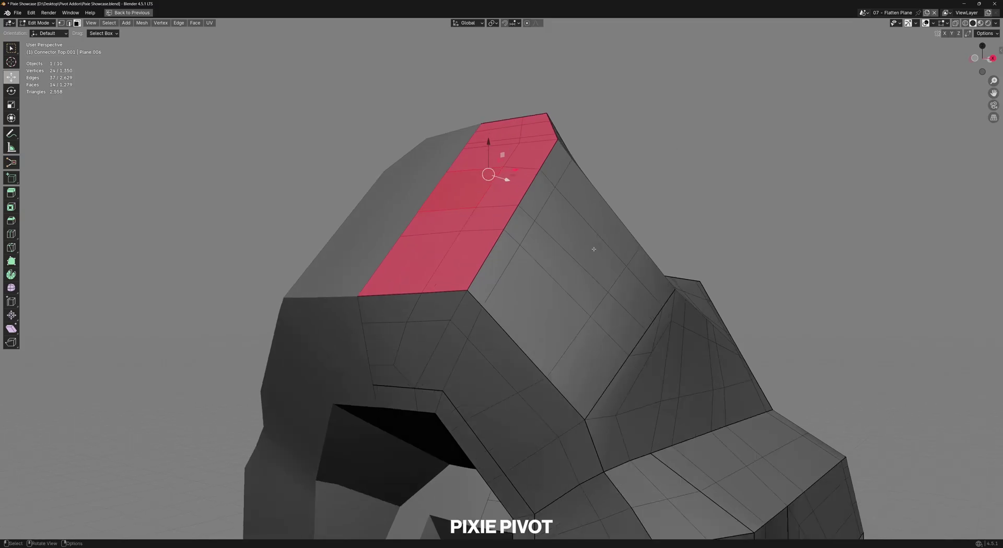
left_click(565, 250)
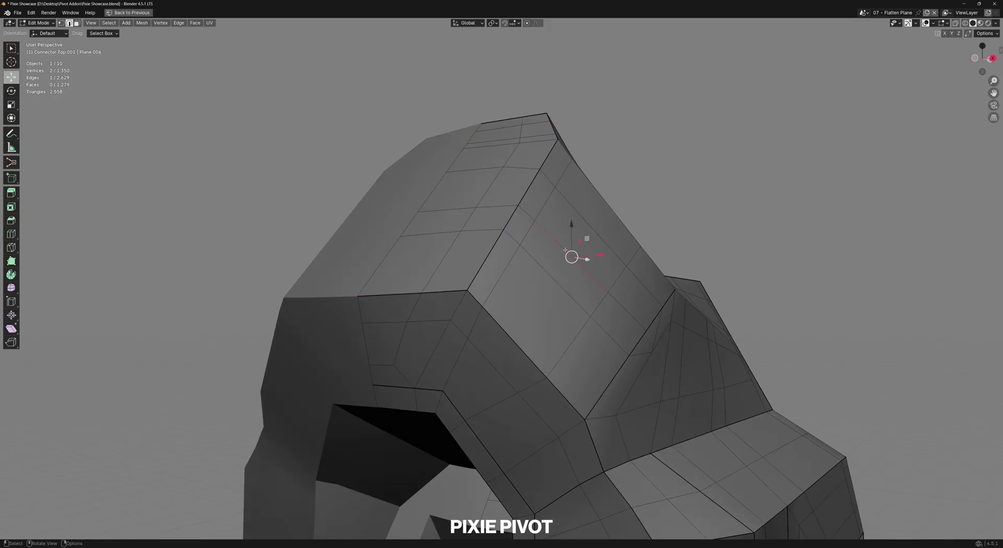
left_click(470, 23)
left_click(495, 49)
key("alt+a")
left_click(472, 255, "ctrl+shift")
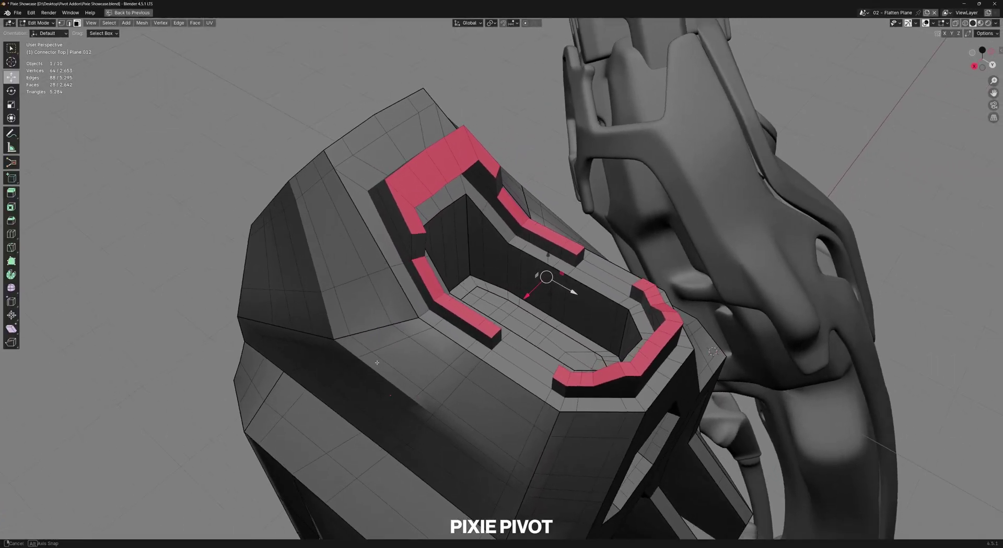
- Create a custom transform orientation from the recess wall's vertical edge and select the top faces of the raised rim
middle_click_drag(360, 365, 430, 359)
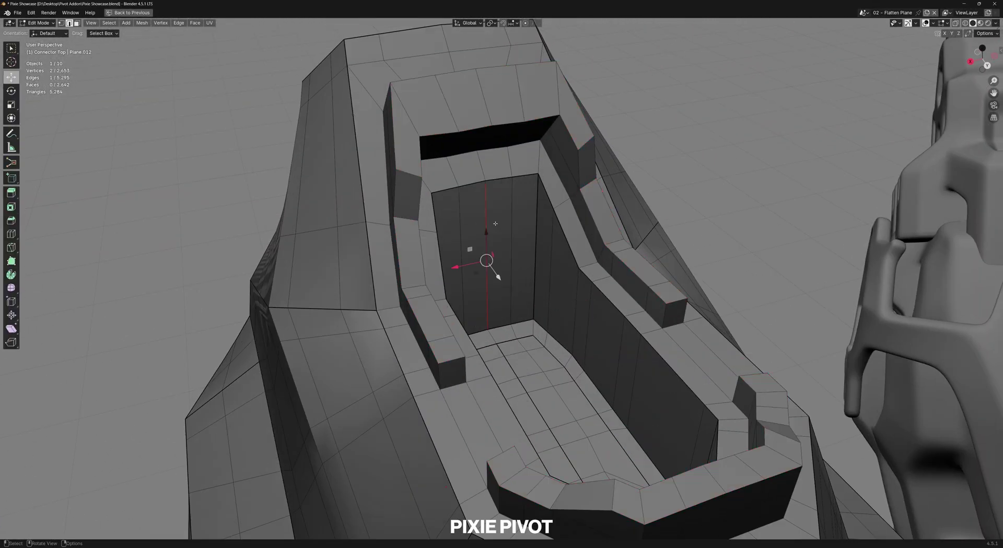
left_click(467, 23)
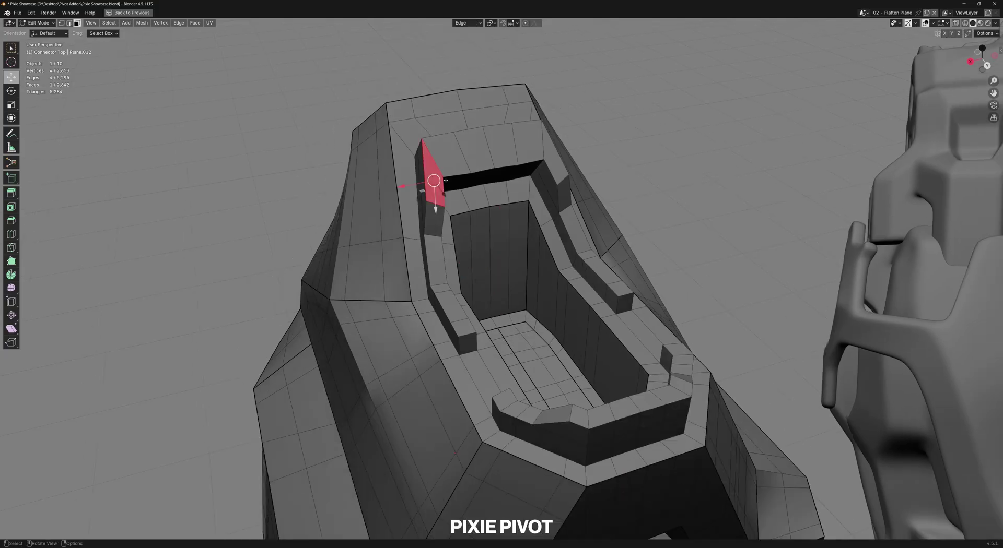
middle_click_drag(470, 205, 486, 203)
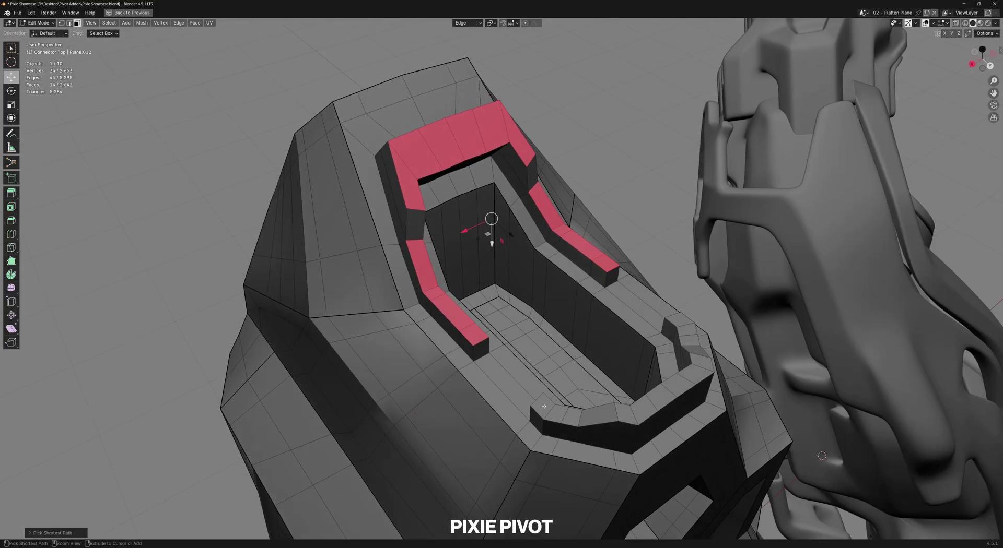
left_click(665, 398, "ctrl")
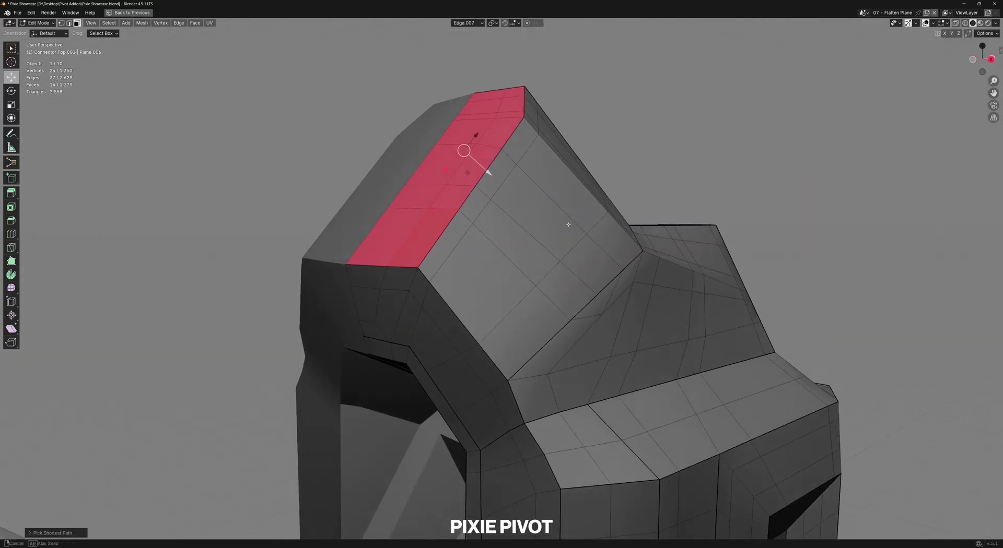
- Place a one-point cursor pivot on an edge of the sloped side and move the selected top faces about 0.11 m along its Y axis
key("alt+p")
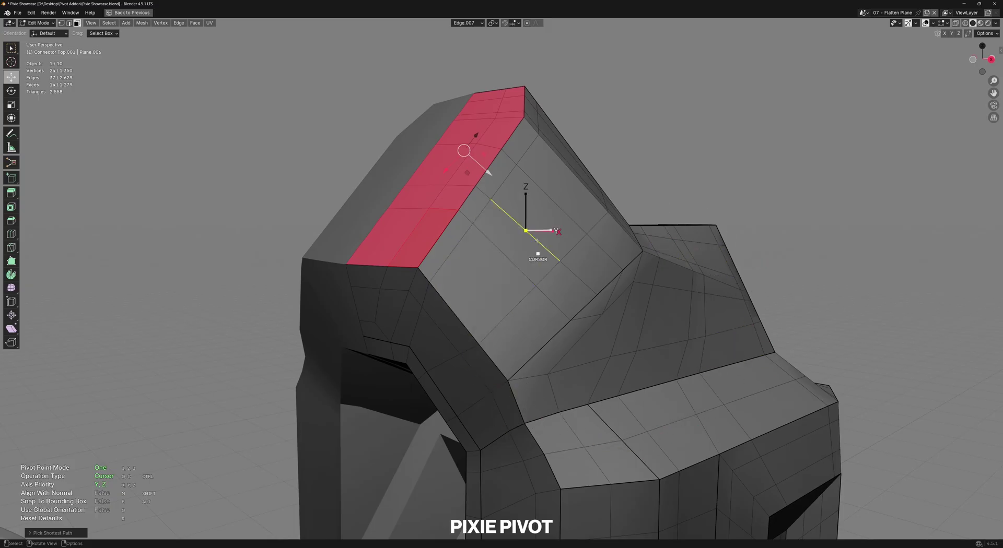
left_click(495, 205)
key("g")
key("y")
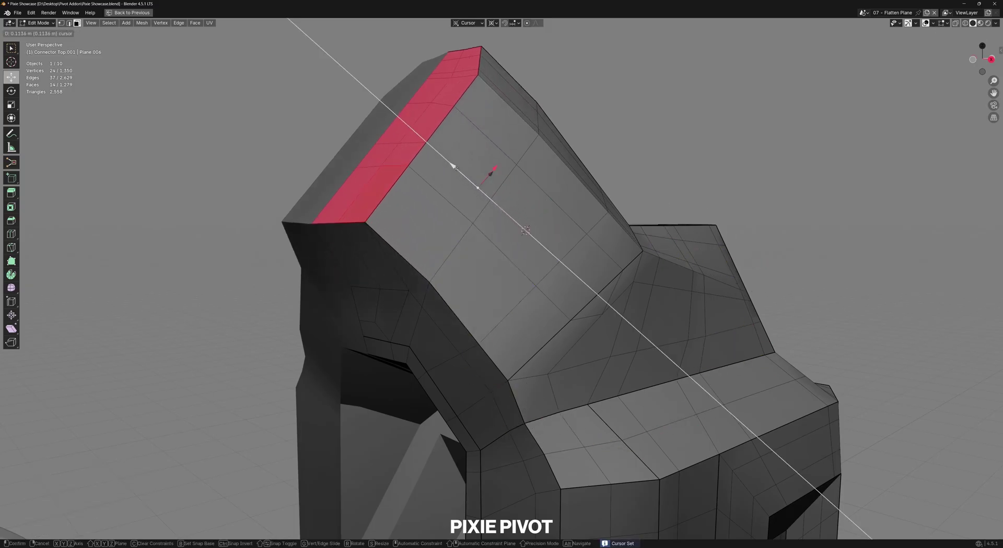
left_click_drag(490, 211, 449, 175)
- Run the pivot tool again and pick empty space beside the model
middle_click_drag(543, 246, 673, 241, "shift")
scroll(581, 314, "up", 1)
key("d")
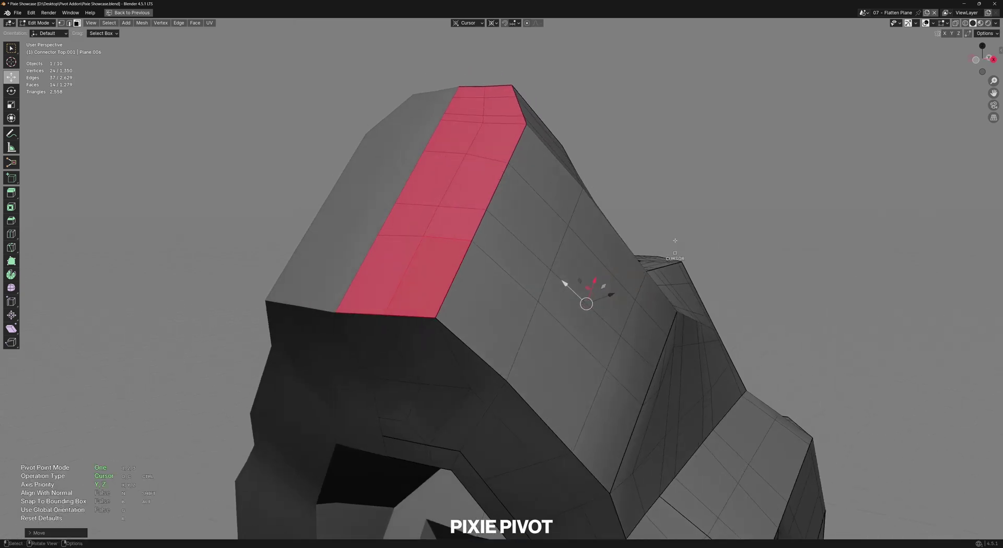
left_click(675, 241)
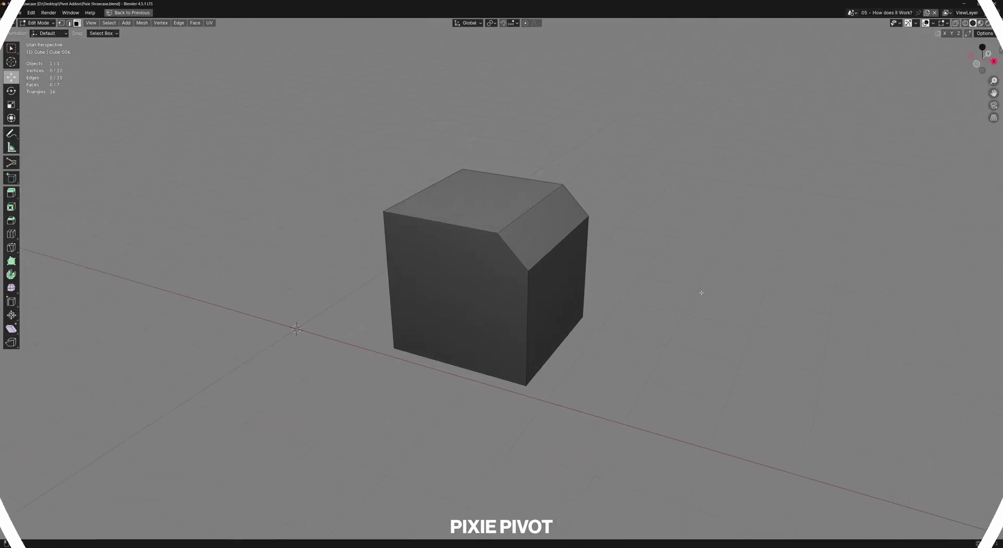
- Place the cursor pivot at the center of the cube's top face
key("d")
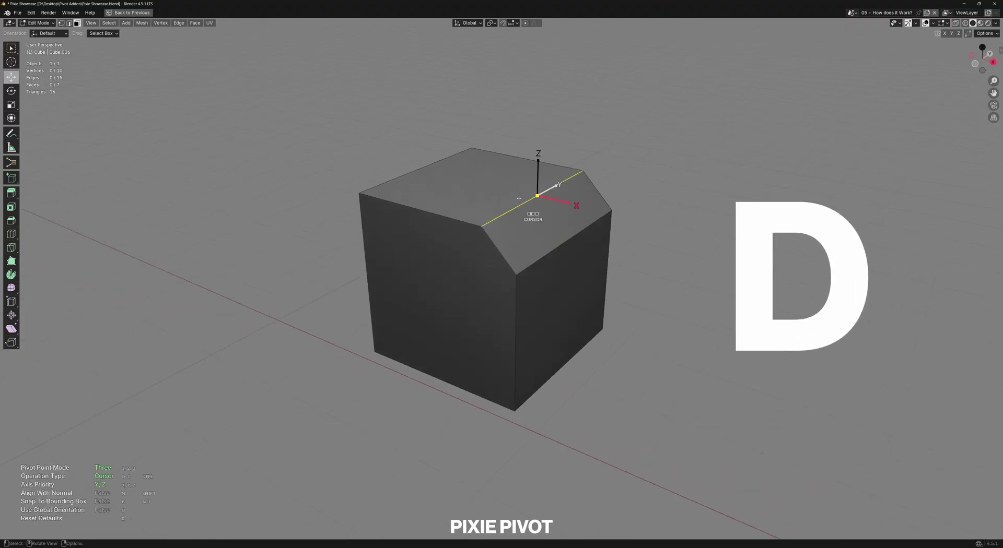
left_click(476, 189)
middle_click_drag(619, 281, 501, 253)
- Place the one-point cursor pivot in turn on the cube's front side, its chamfer face and its top face
key("d")
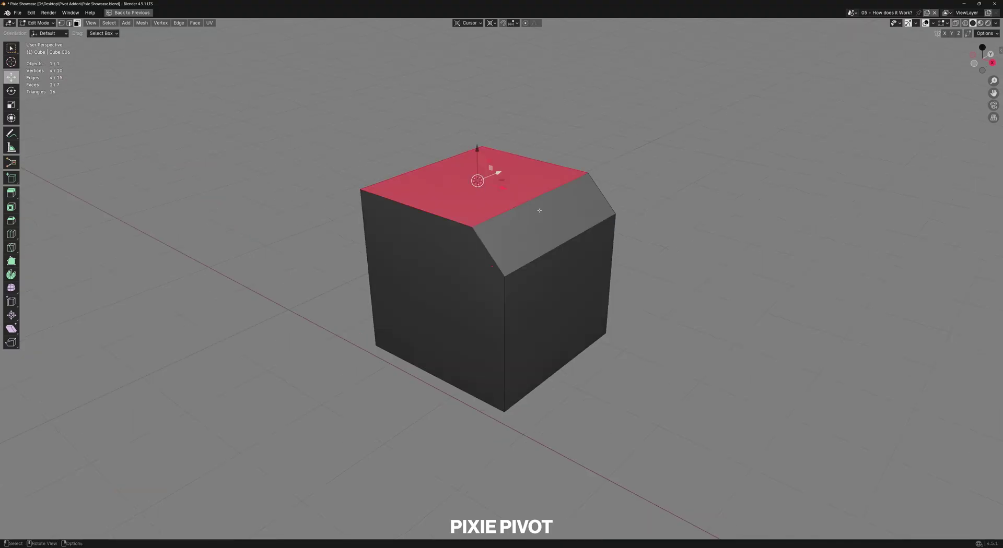
key("d")
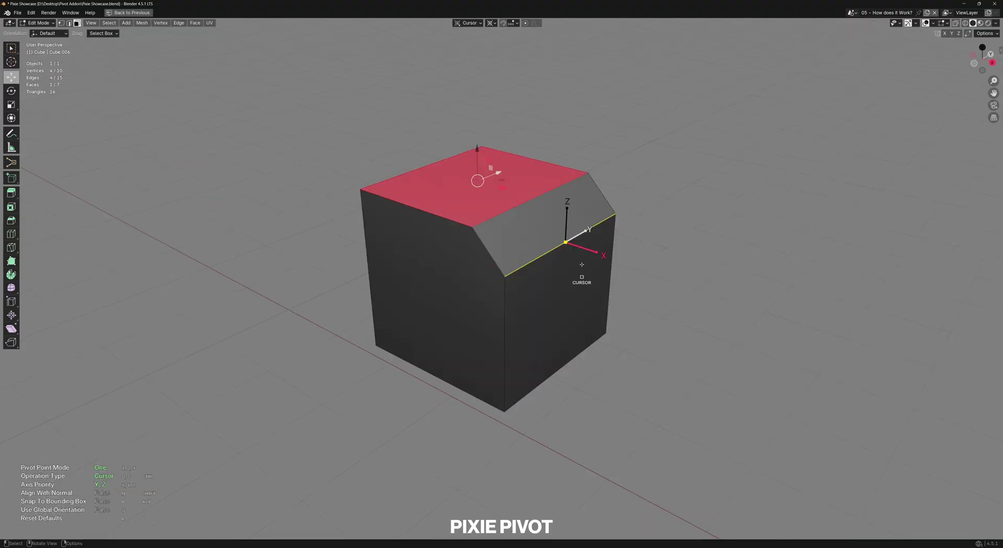
left_click(568, 291)
key("d")
left_click(533, 215)
key("d")
left_click(506, 192)
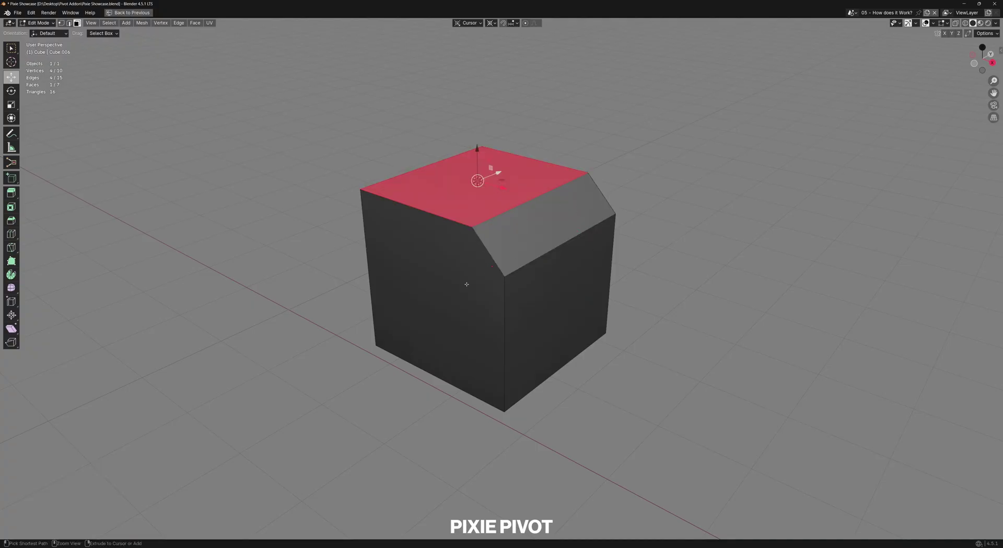
- Place the pivot on the bottom edge of the cube's notched side face and rotate that face about the cursor's X axis
middle_click_drag(466, 285, 548, 351, "ctrl")
key("w")
left_click(524, 290)
key("d")
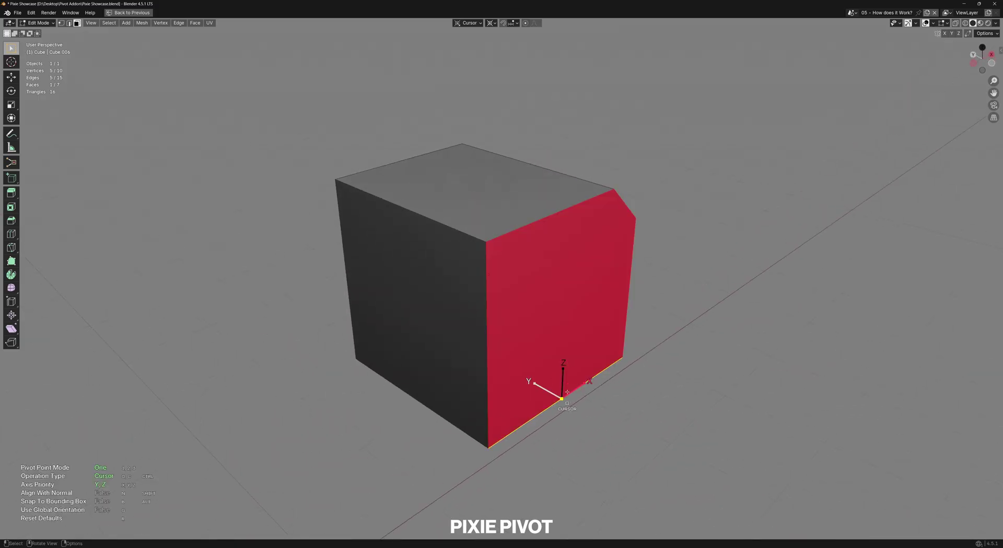
left_click(567, 391)
key("r")
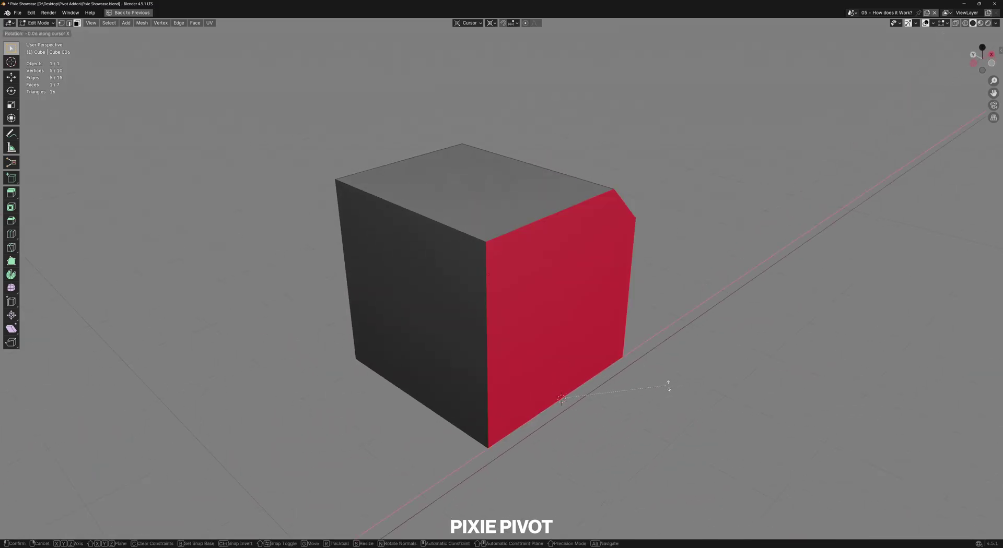
left_click(725, 163)
middle_click_drag(725, 163, 655, 243)
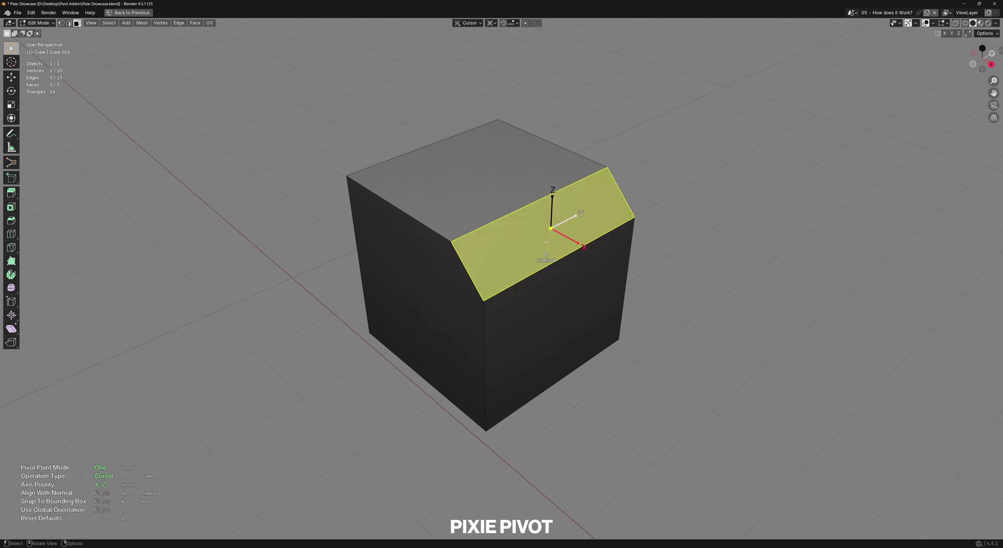
- Set the pivot tool to two-point mode and aim the Y axis from the chamfer face's center toward its corner
key("2")
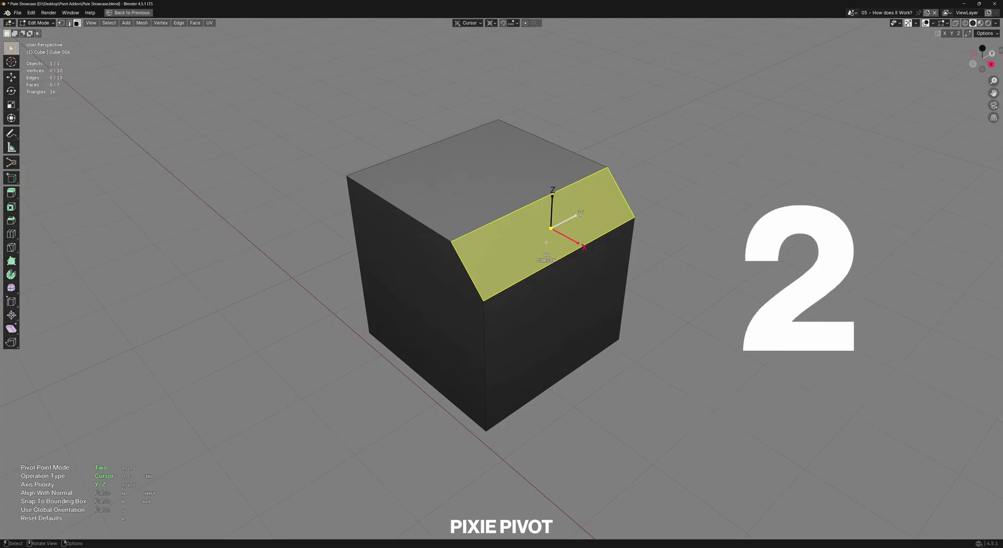
key("1")
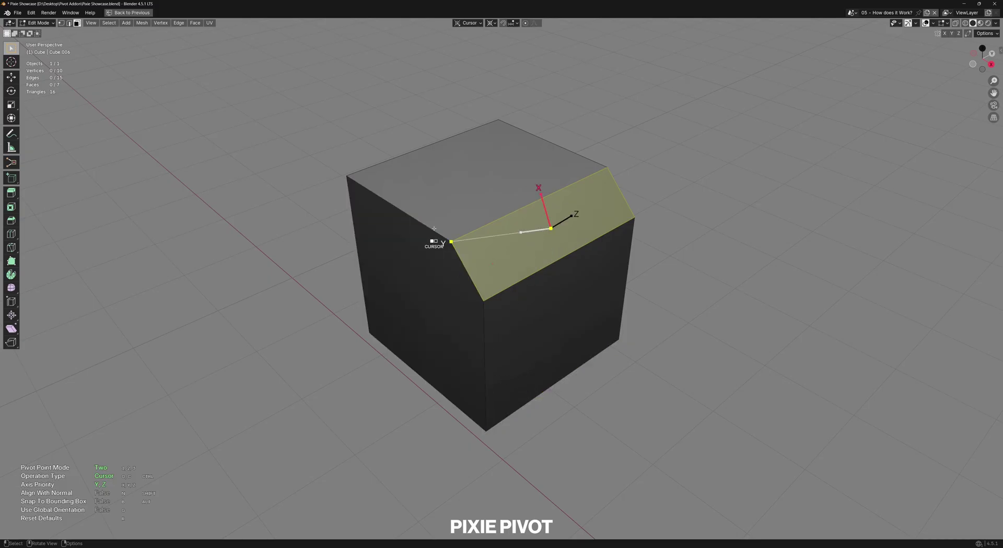
middle_click_drag(433, 228, 690, 235)
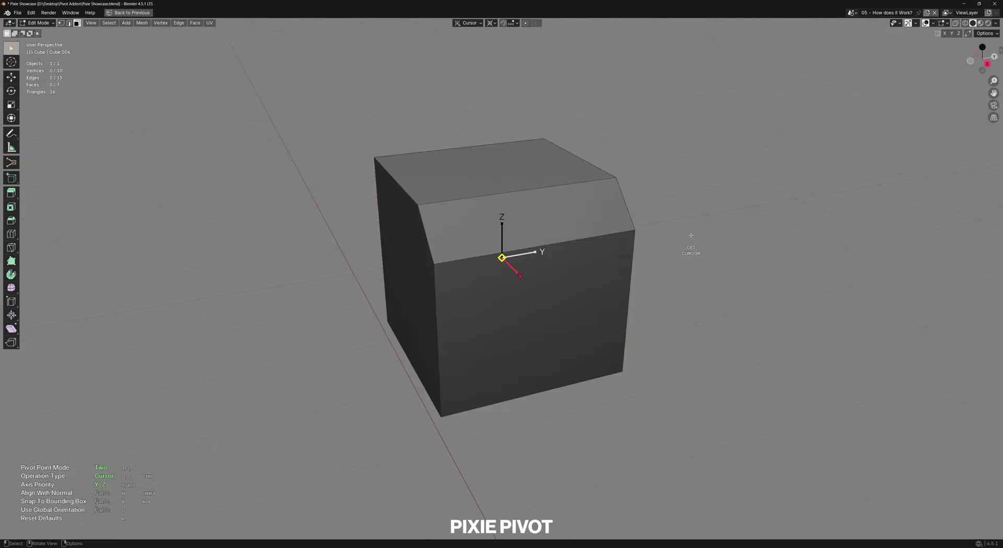
- Set the pivot tool to three-point mode, aim Y at the chamfer's upper edge midpoint and the third point at its side edge
key("3")
left_click(573, 140)
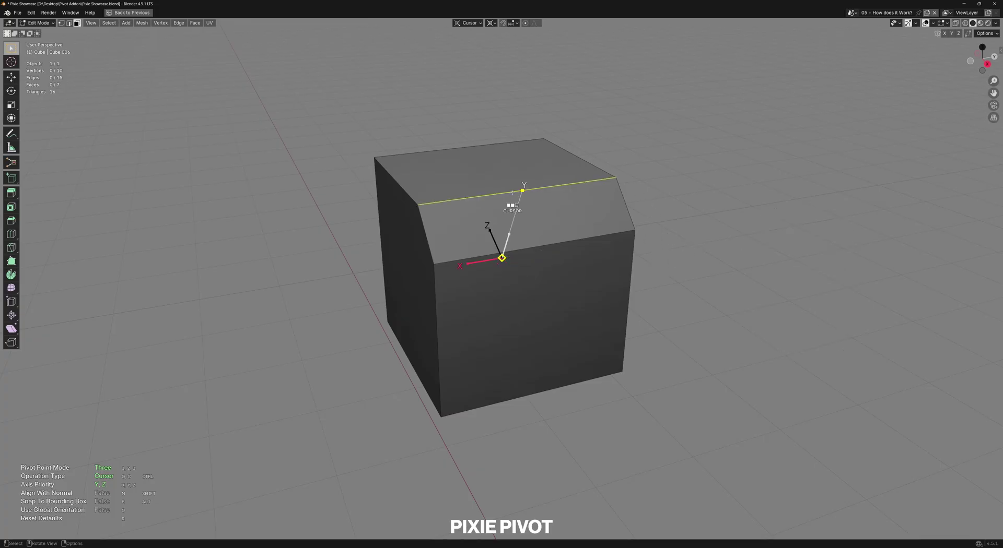
middle_click_drag(512, 193, 421, 340)
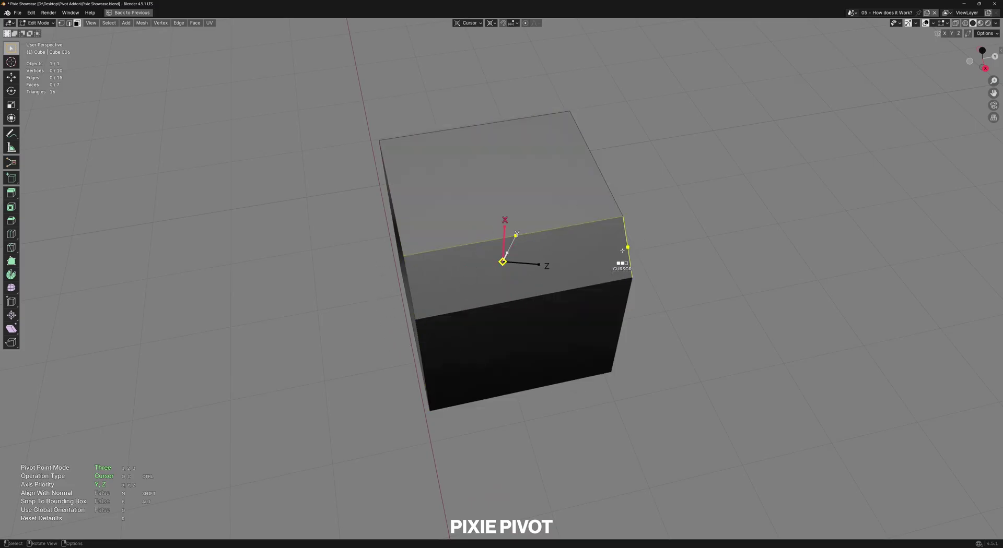
key("space")
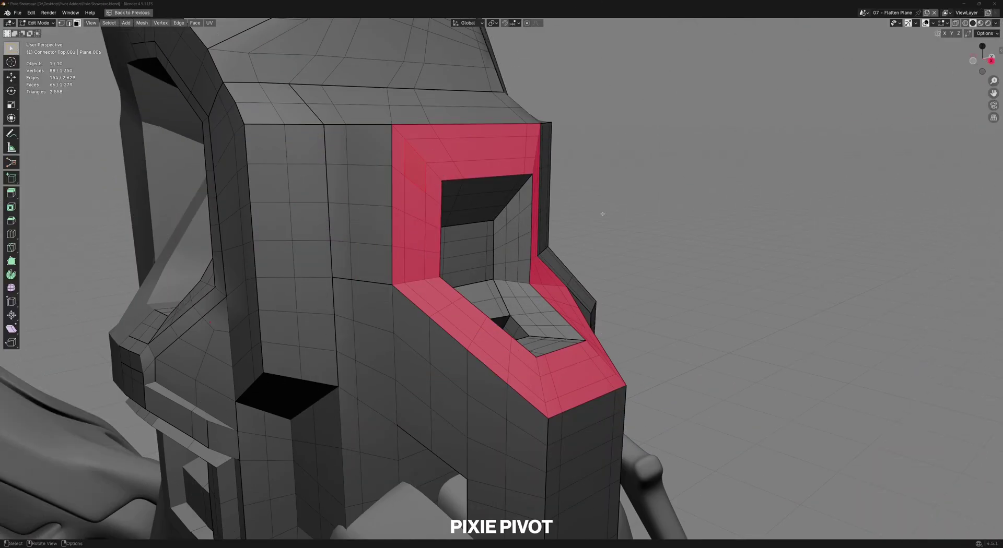
- Flatten the selected faces around the recess using the Average projection plane
middle_click_drag(602, 214, 716, 232)
key("shift+f")
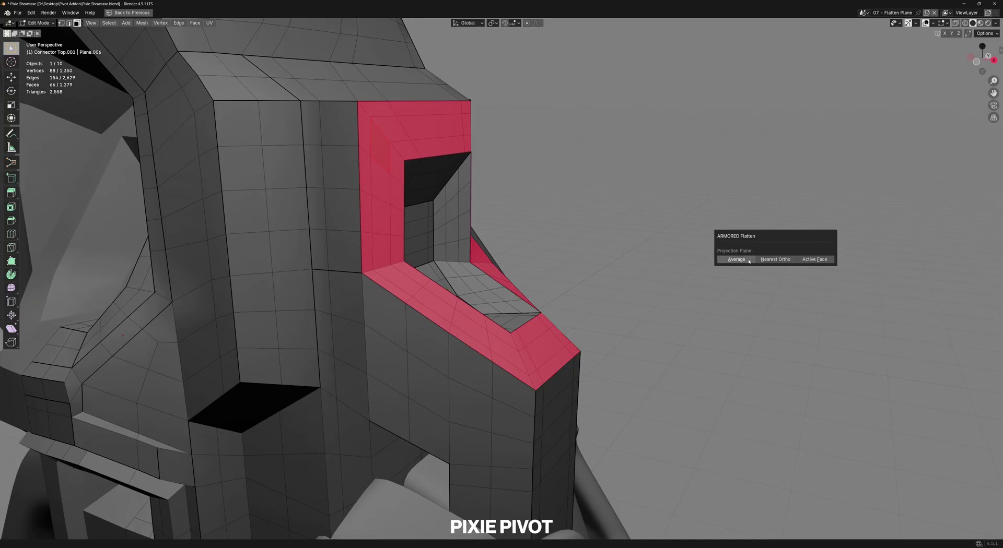
left_click(737, 260)
- Place a three-point pivot on the recess rim: origin at the upper-left corner, Y toward the lower corner, third point at the upper-right corner
middle_click_drag(749, 261, 507, 250)
key("d")
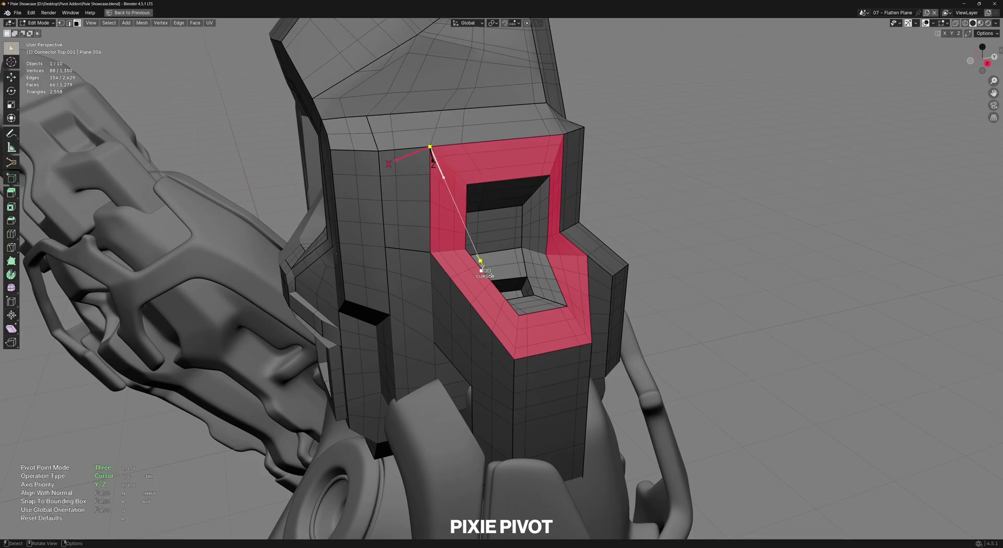
middle_click_drag(526, 283, 476, 281)
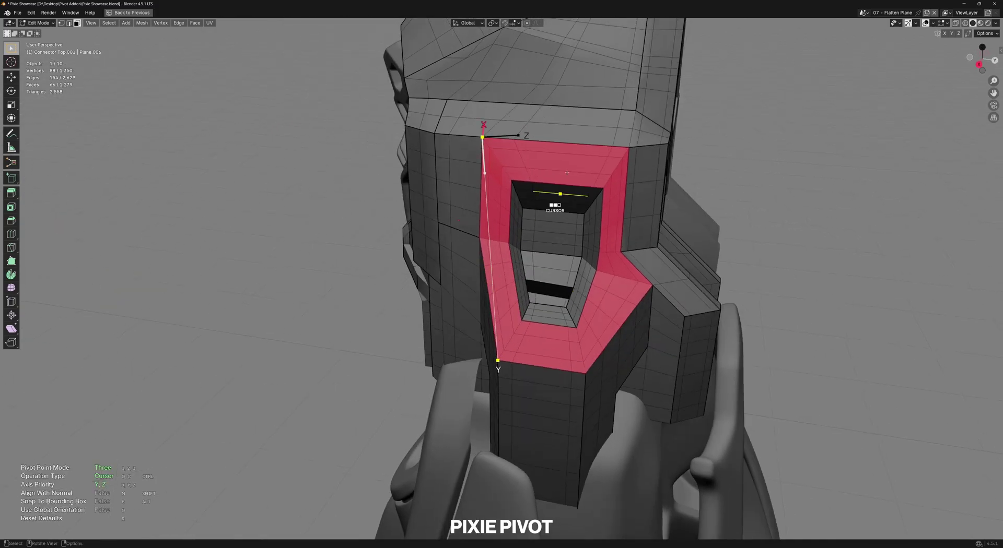
scroll(569, 177, "up", 4)
middle_click_drag(634, 136, 570, 261, "shift")
middle_click_drag(638, 168, 660, 181)
left_click(659, 163)
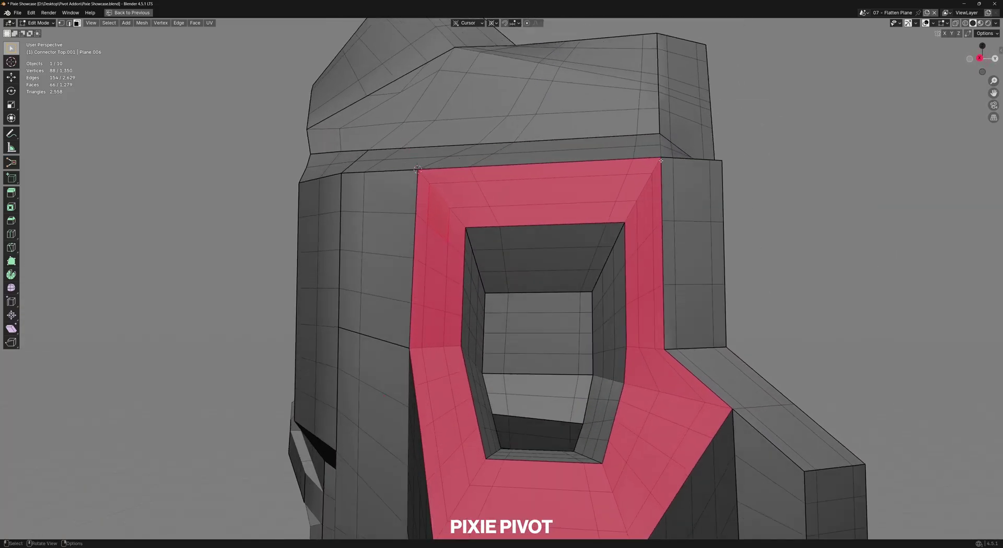
- Flatten the selected rim faces by scaling them to 0 along the cursor's Z axis
key("s")
key("z")
key("0")
left_click(634, 238)
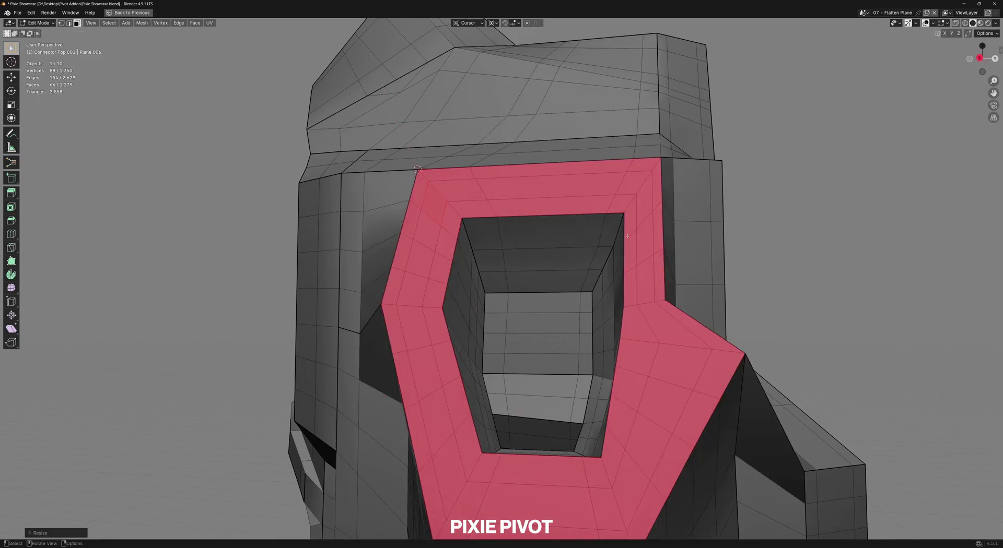
scroll(482, 323, "down", 5)
middle_click_drag(482, 322, 582, 324)
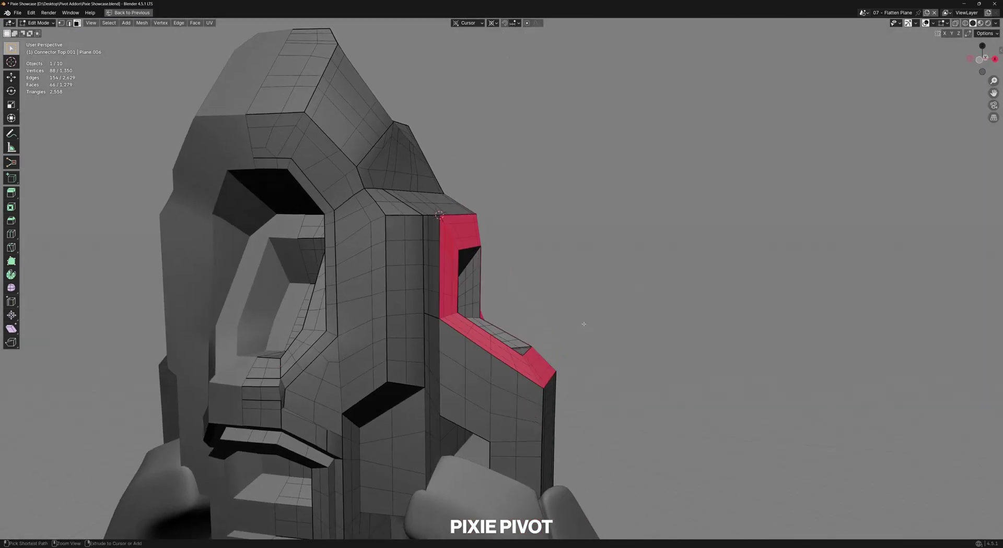
key("ctrl+z")
key("ctrl+shift+z")
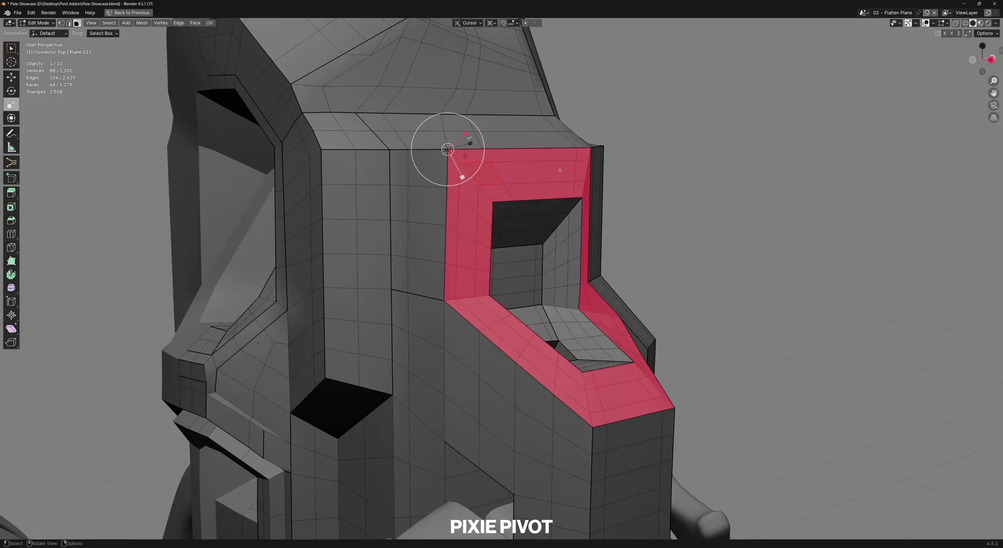
- In the second Flatten Plane scene, scale the selected rim faces to 0 along the cursor's X axis
key("s")
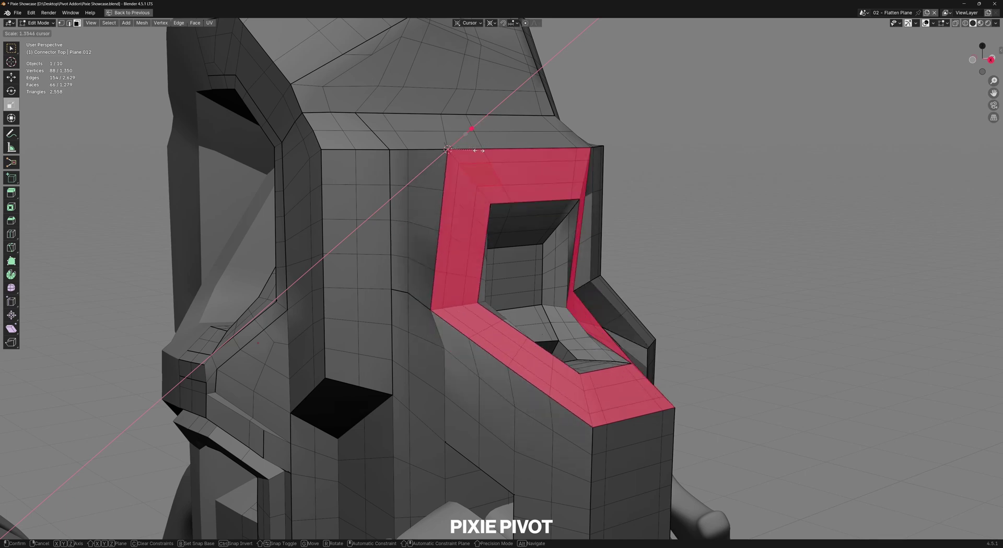
key("0")
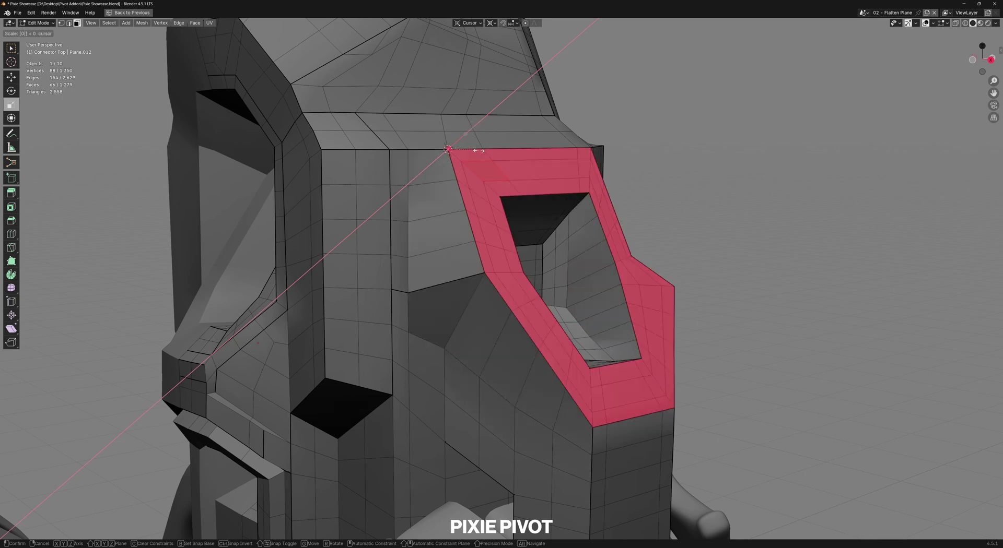
key("Return")
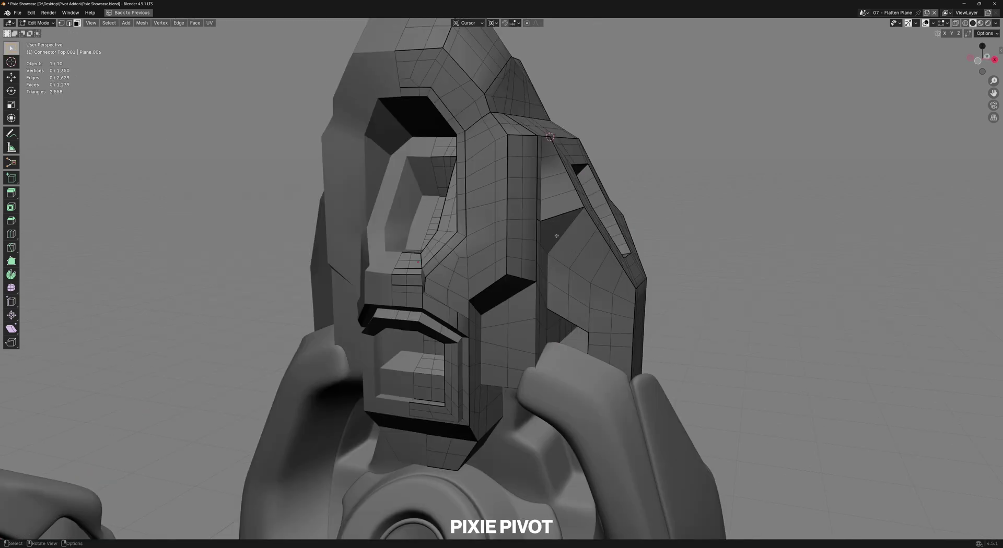
key("d")
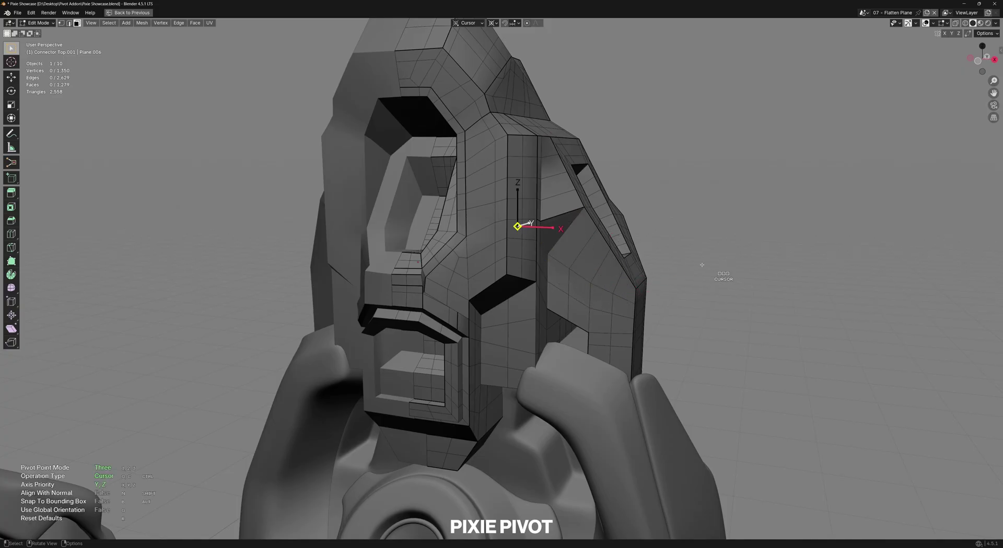
middle_click_drag(554, 281, 540, 271)
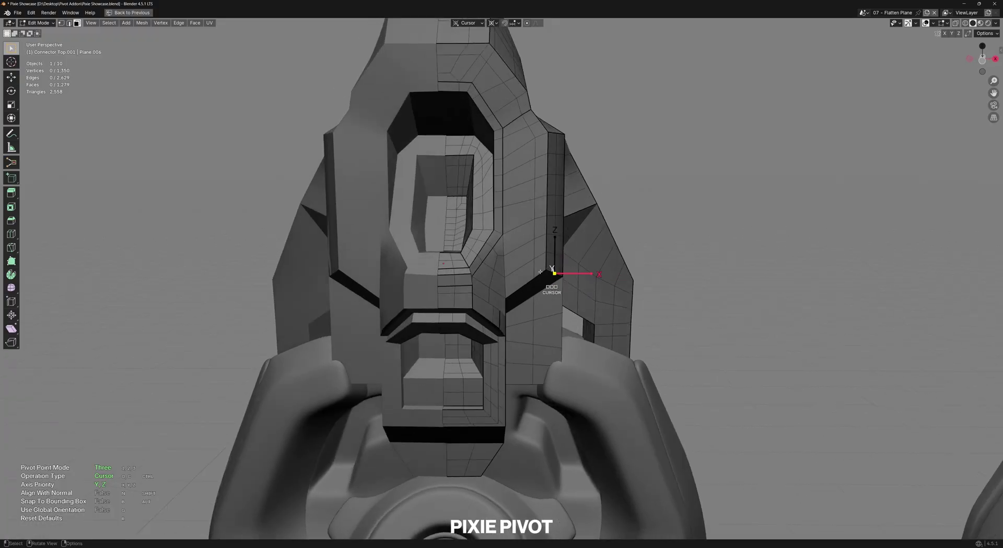
scroll(743, 209, "down", 5)
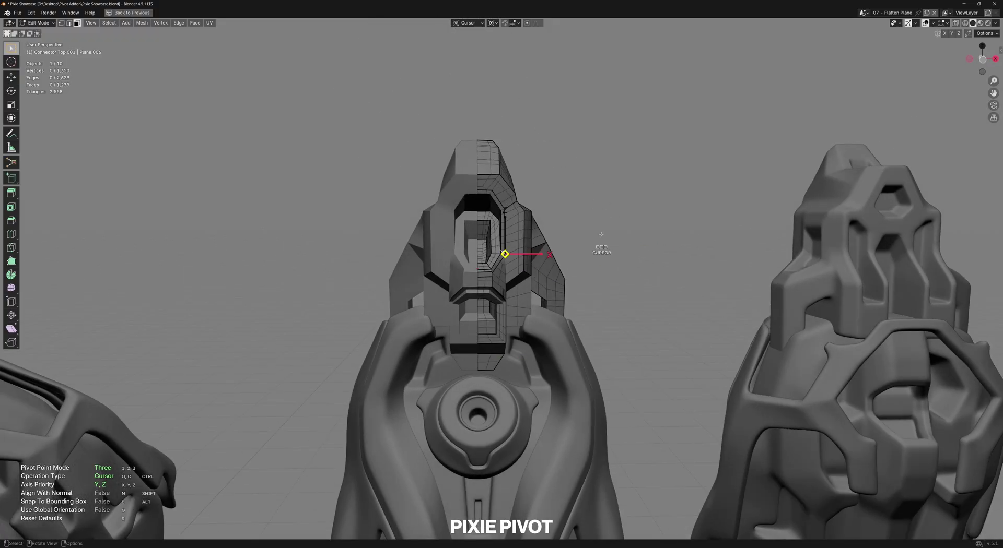
scroll(601, 234, "up", 2)
right_click(640, 223)
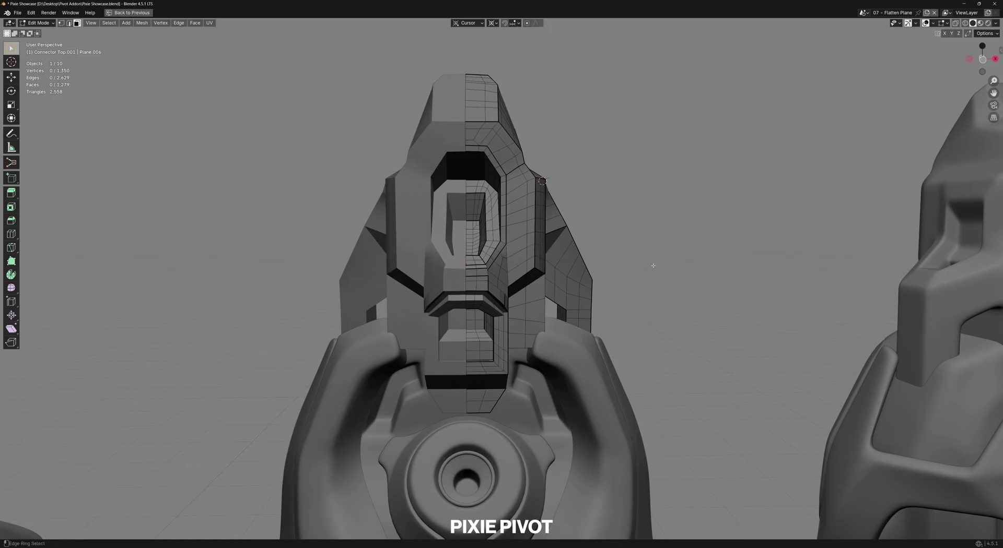
key("ctrl+alt+x")
key("Tab")
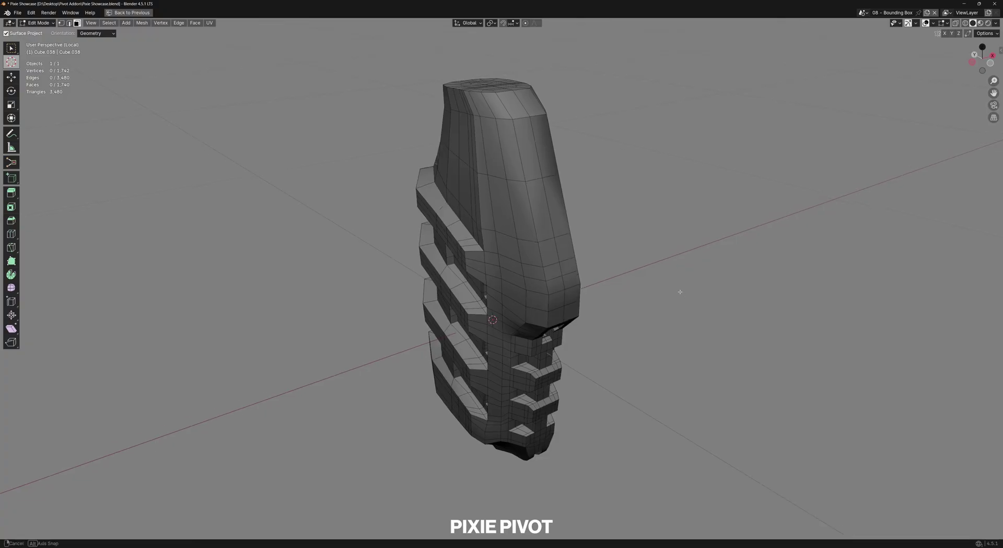
- Start the one-point pivot tool on the ribbed part and turn on Snap To Bounding Box
key("shift+s")
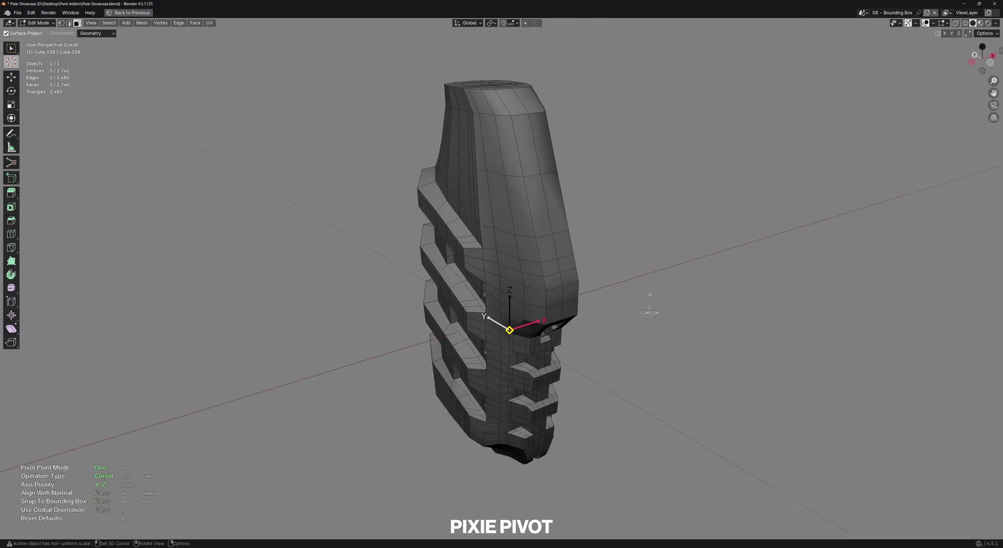
key("b")
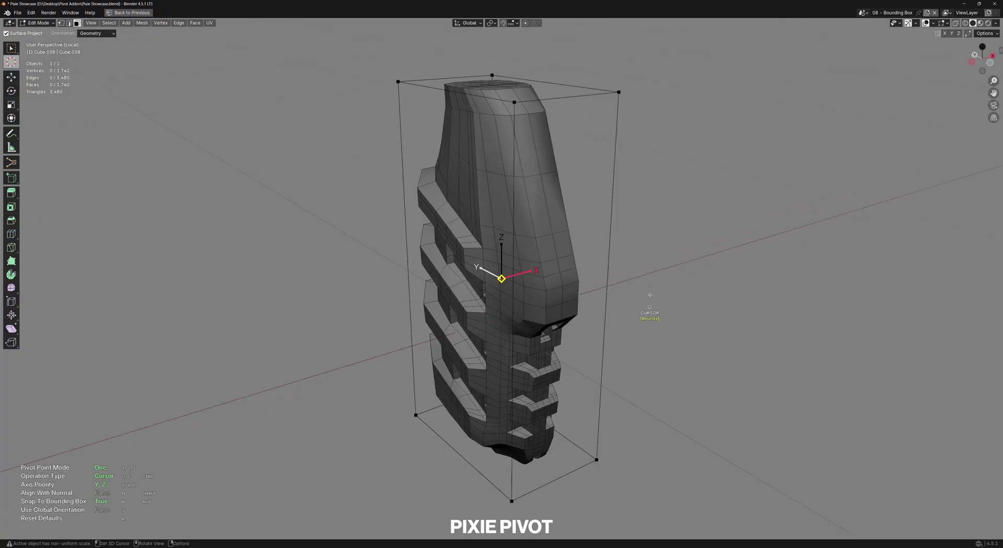
middle_click_drag(649, 295, 686, 275)
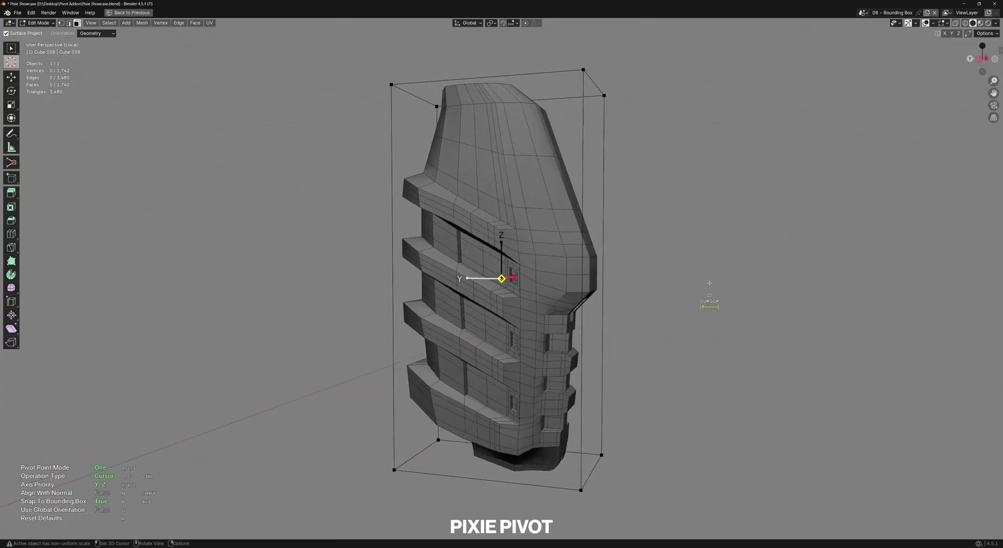
key("b")
key("b")
key("b")
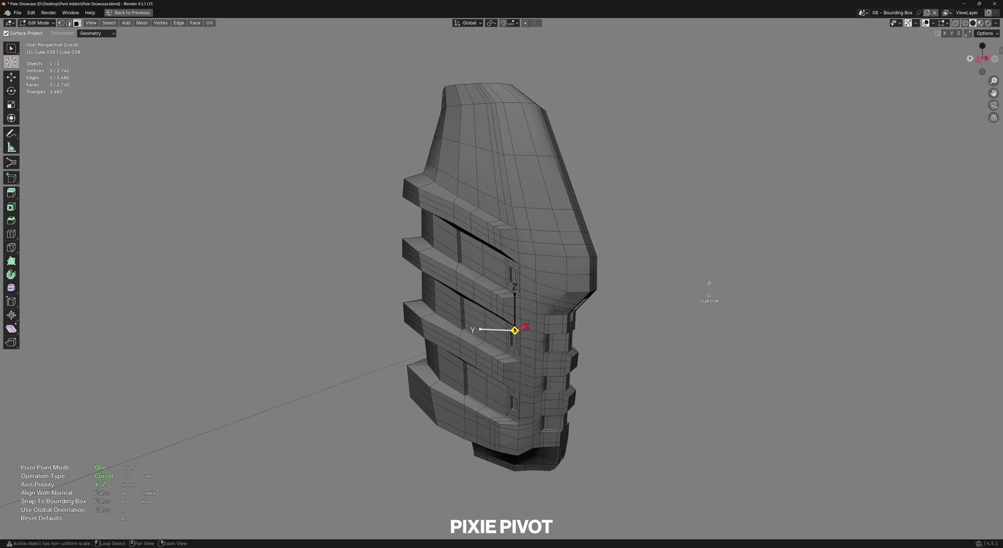
key("b")
- Set a three-point pivot's origin on the bounding box's upper edge midpoint and, with box snapping off, aim Y at a side face
middle_click_drag(709, 283, 665, 309)
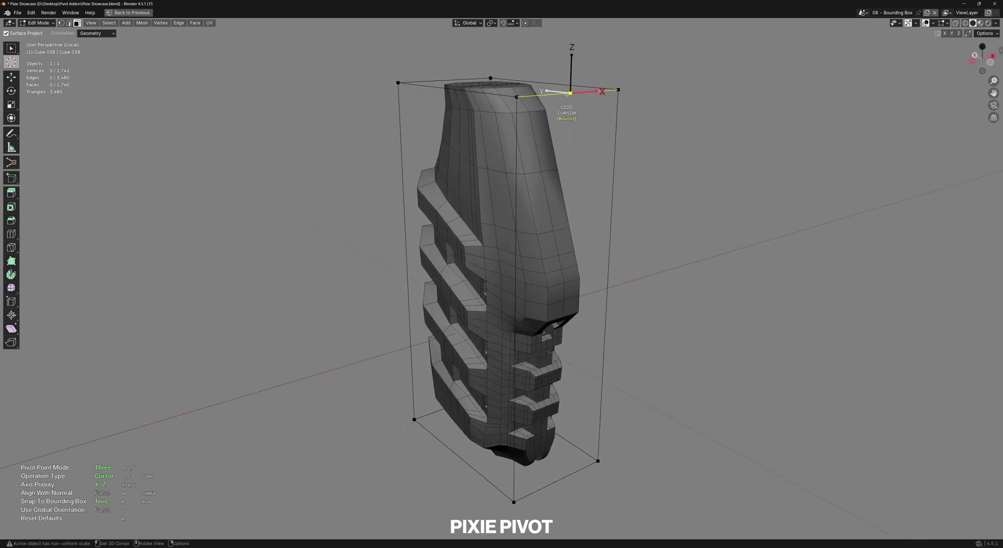
key("b")
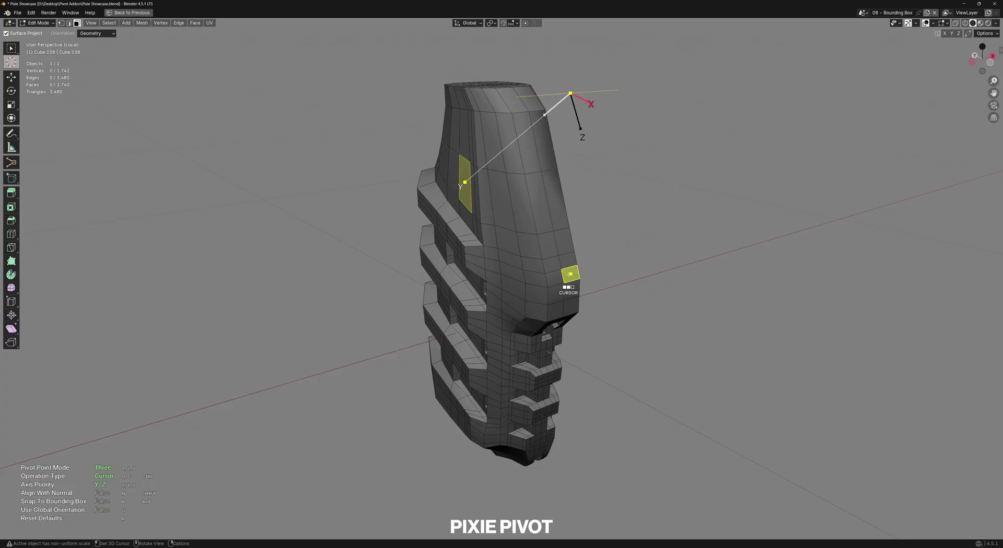
key("b")
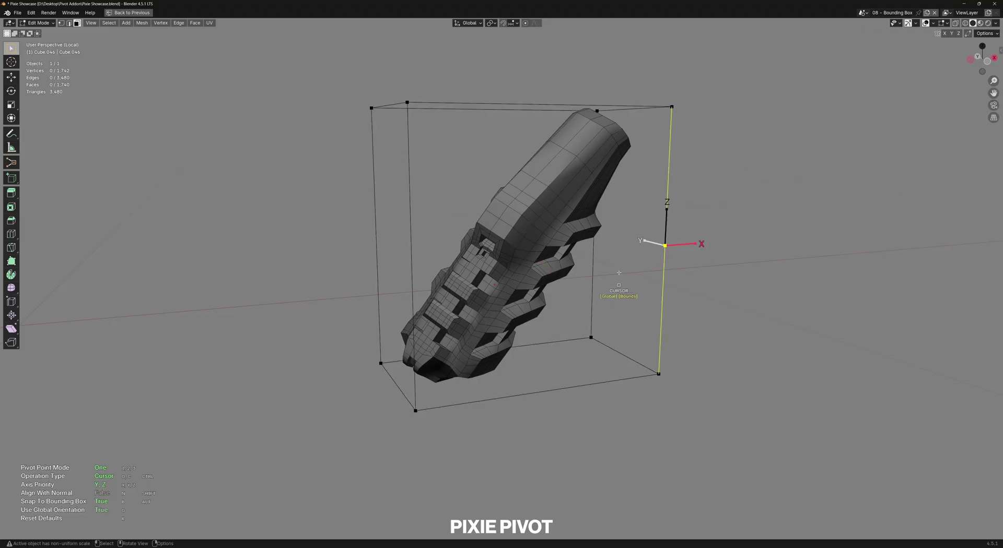
- Toggle Use Global Orientation for the tilted part's bounding box to compare the global and local alignments
key("g")
key("g")
key("g")
key("g")
key("b")
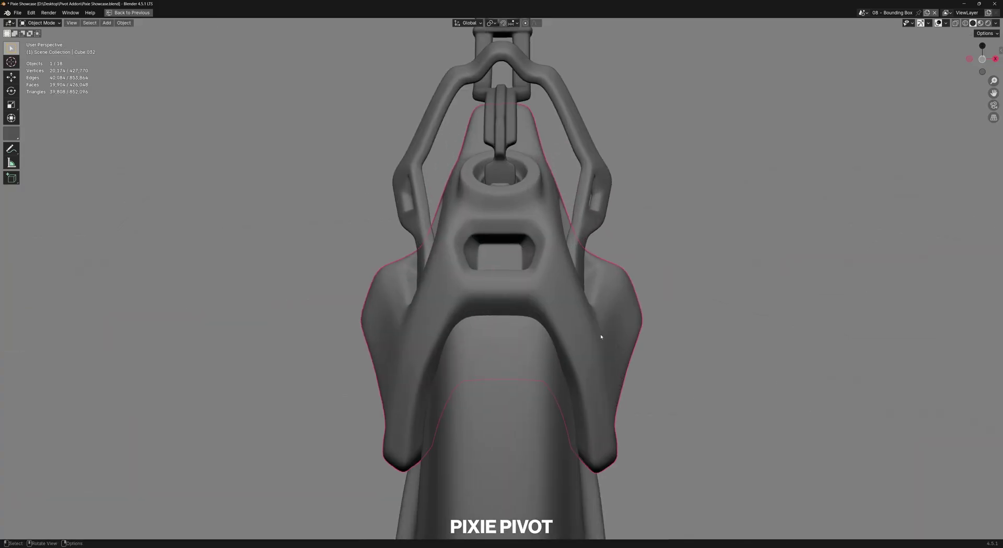
- Isolate the selected two-armed part in edit mode and place the 3D cursor on its left arm, followed by its right arm
scroll(600, 337, "down", 4)
key("Tab")
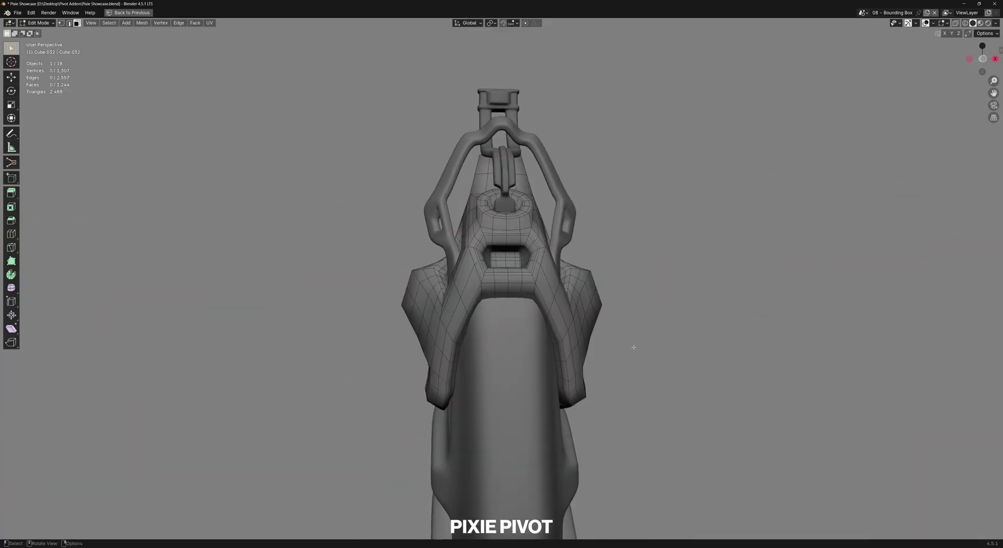
key("KP_Divide")
key("d")
left_click(467, 282)
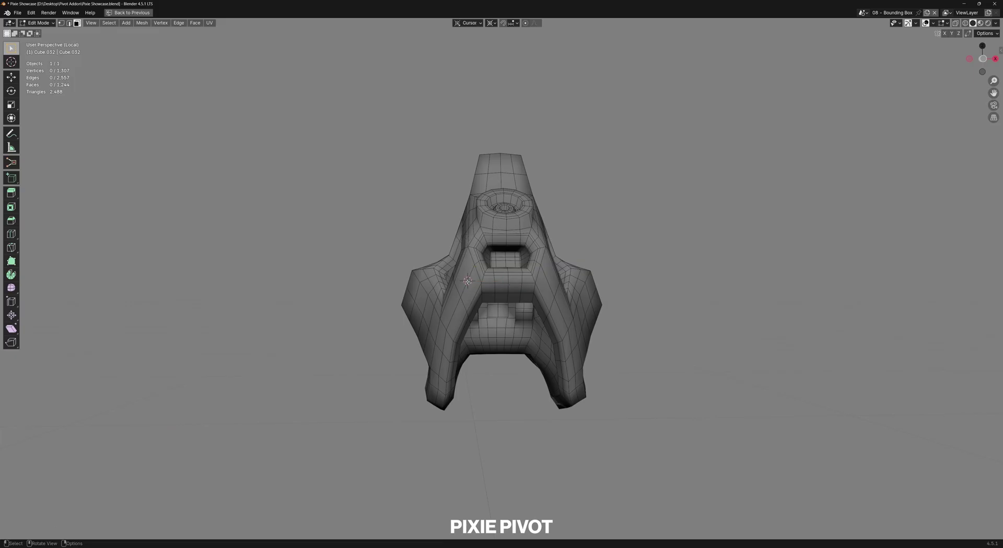
key("d")
left_click(550, 293)
- Try the one-point pivot tool's Origin operation type and its Snap To Bounding Box option on the two-armed part
key("d")
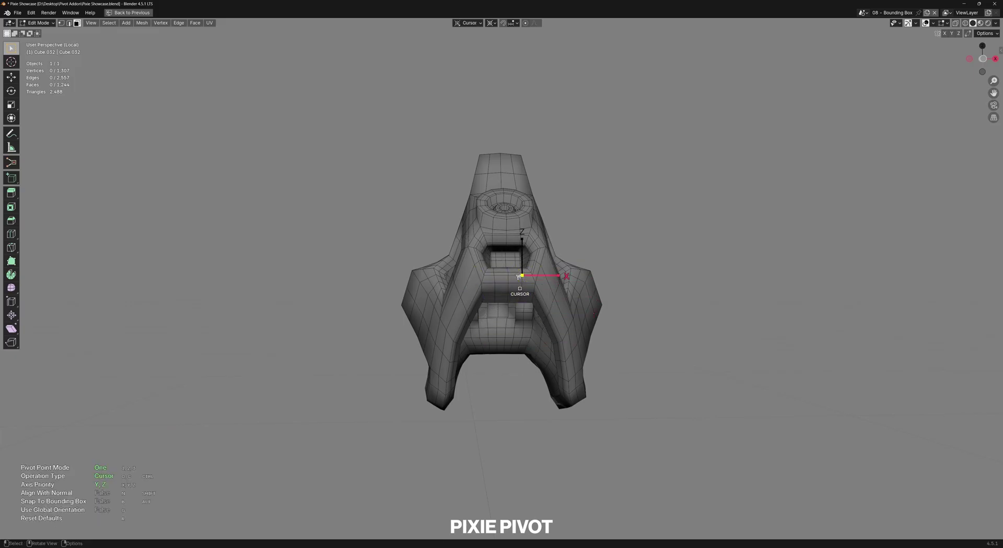
key("o")
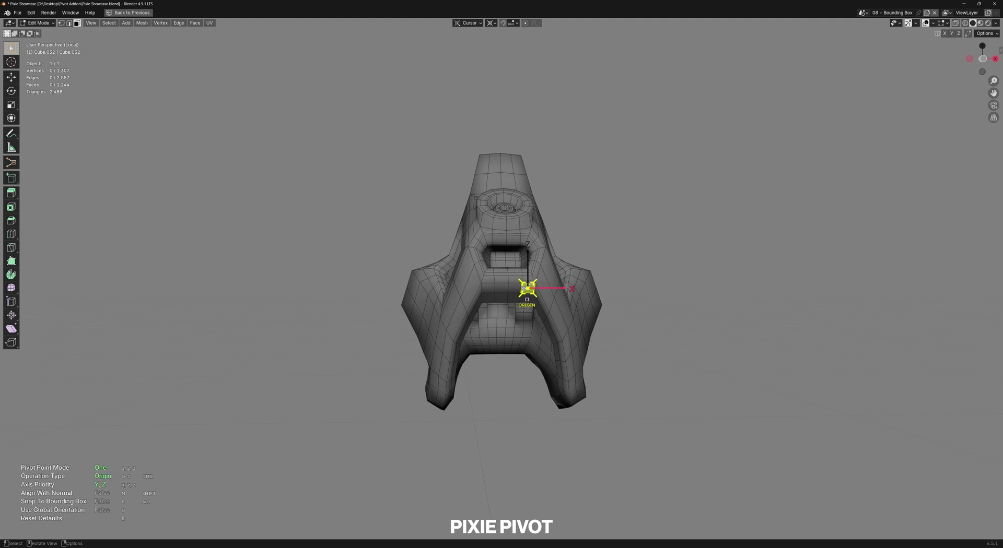
key("c")
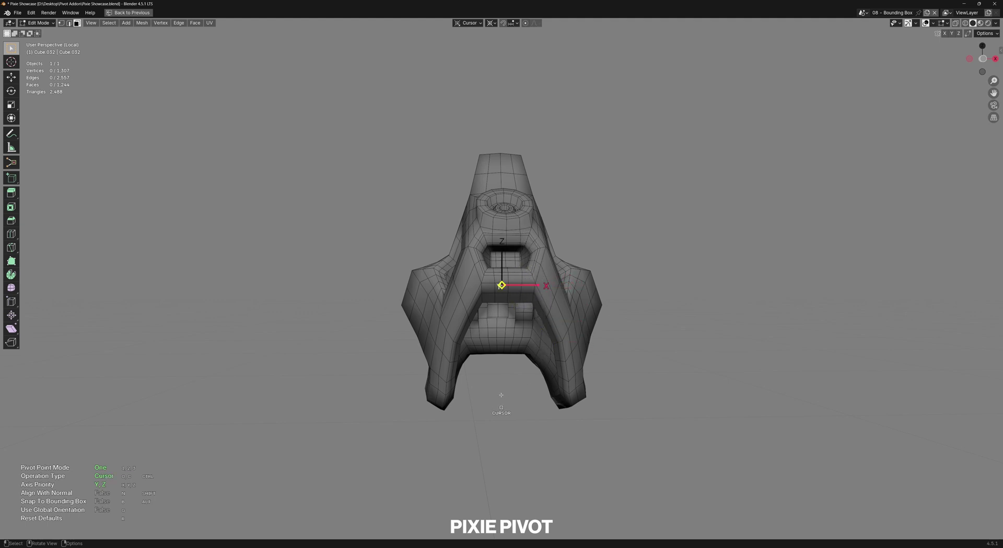
scroll(584, 383, "down", 2)
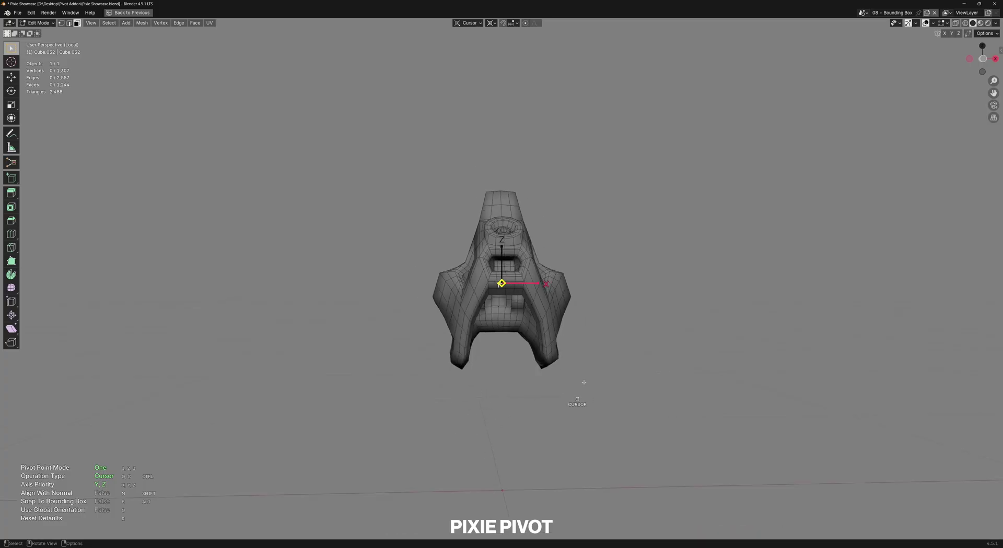
middle_click_drag(584, 383, 628, 394)
key("b")
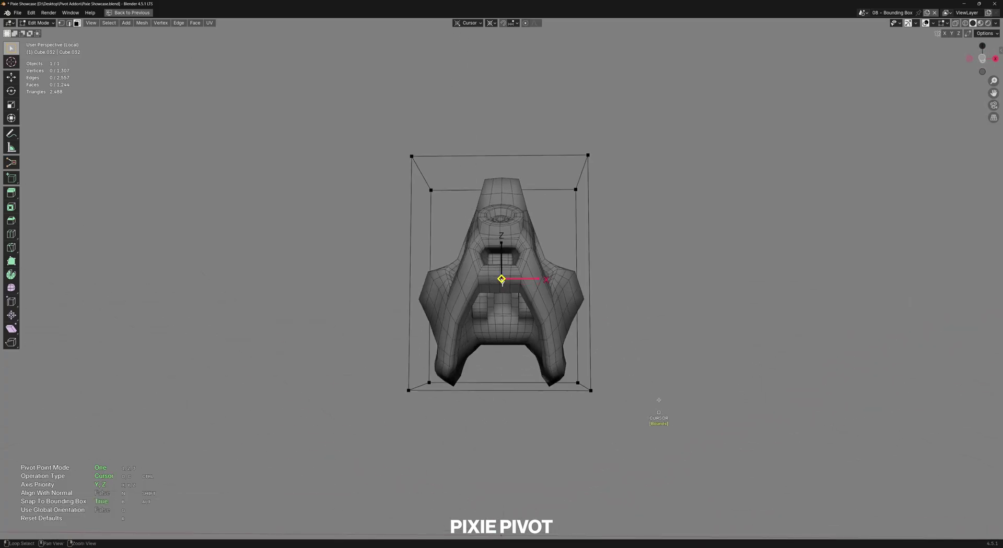
key("b")
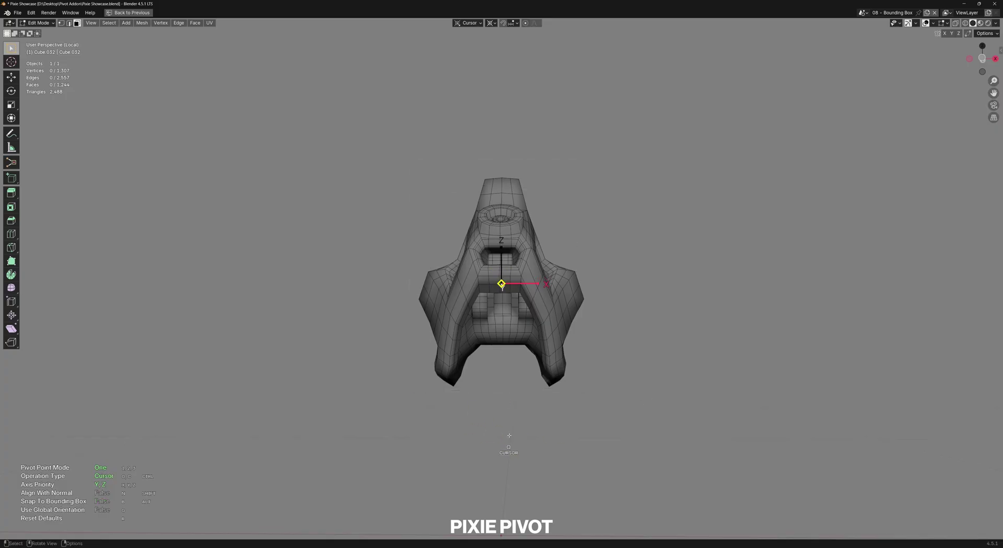
- Snap the part's origin to the bottom middle of its bounding box and rotate the part about it
middle_click_drag(509, 436, 512, 405)
key("alt")
left_click(503, 373, "alt")
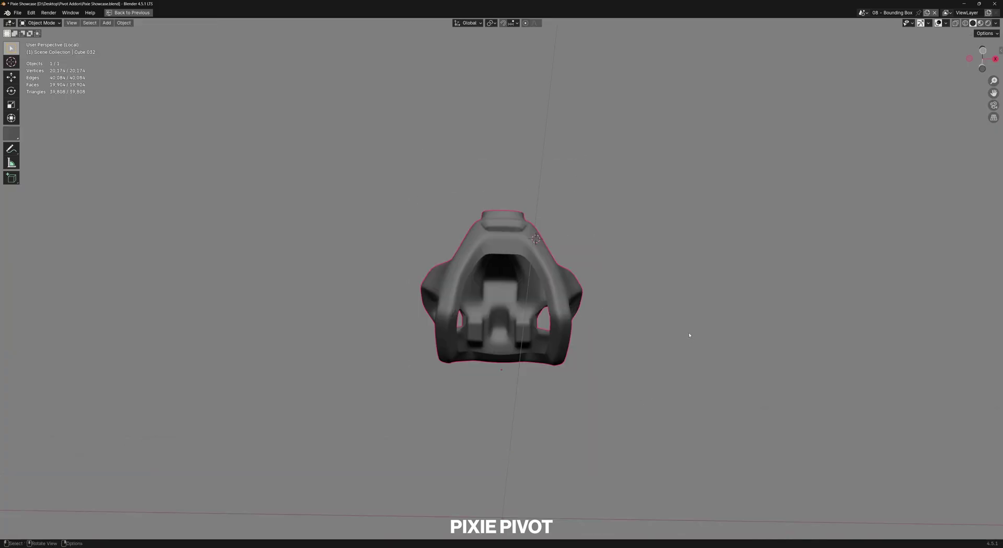
middle_click_drag(689, 335, 683, 381)
key("r")
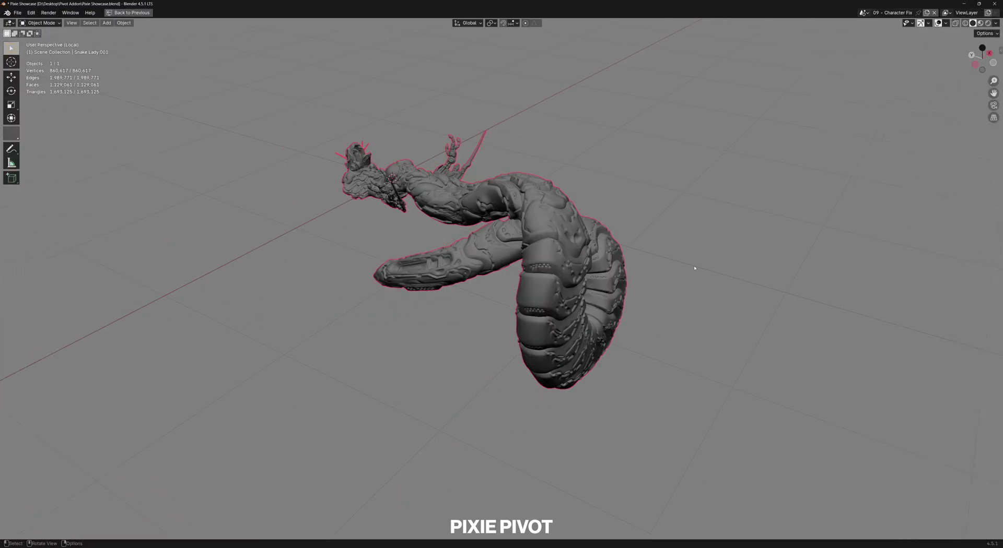
- Show the snake character's transform values and select its entire mesh in edit mode
middle_click_drag(694, 268, 708, 297)
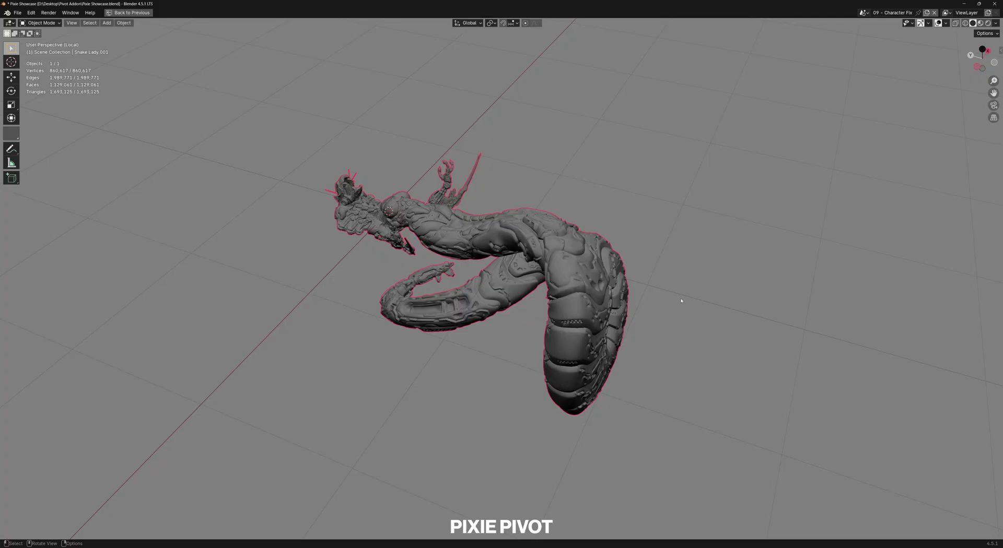
middle_click_drag(681, 300, 676, 293)
key("n")
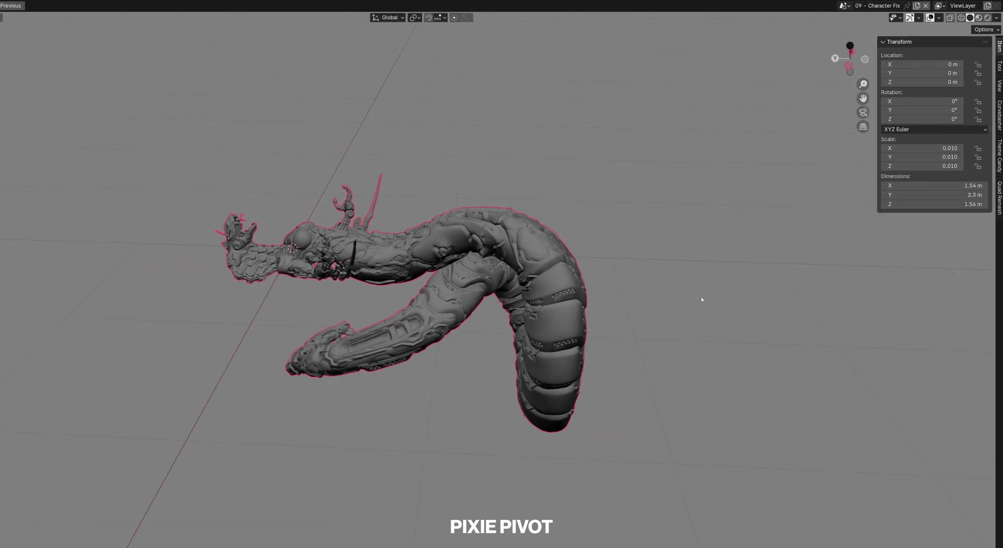
mouse_move(695, 275)
middle_mouse_down()
mouse_move(681, 282)
mouse_move(693, 285)
middle_mouse_up()
key("Tab")
key("a")
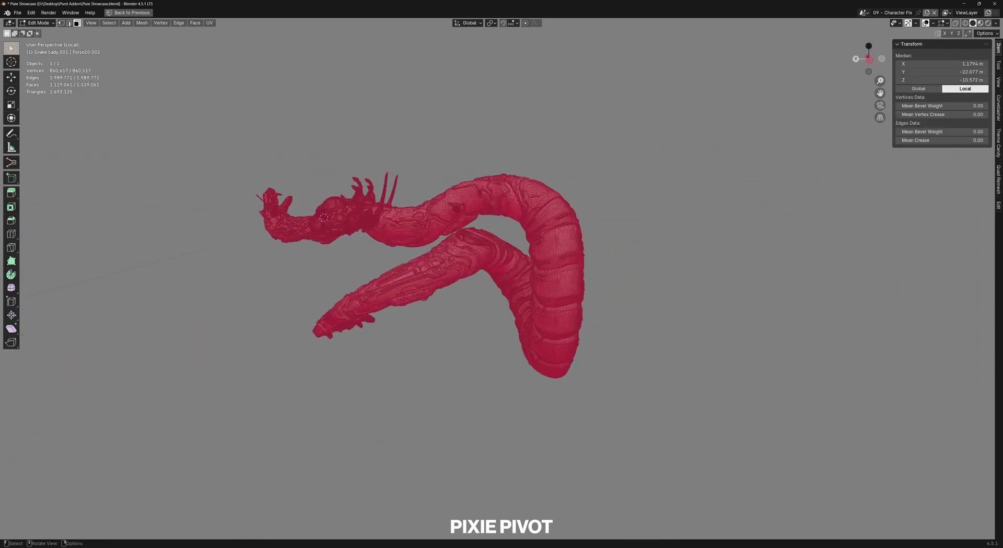
- Try rotating the snake character's selected mesh upright
key("r")
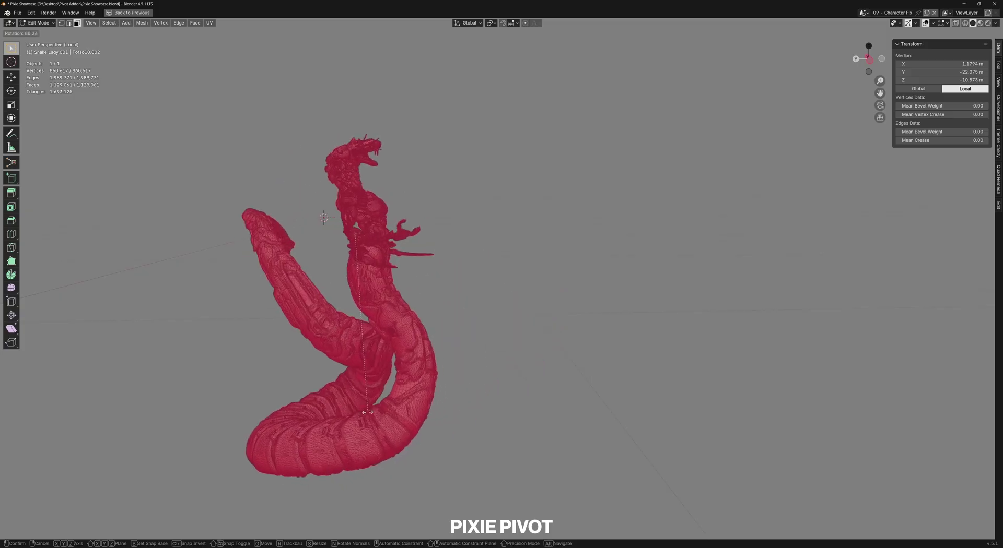
key("Escape")
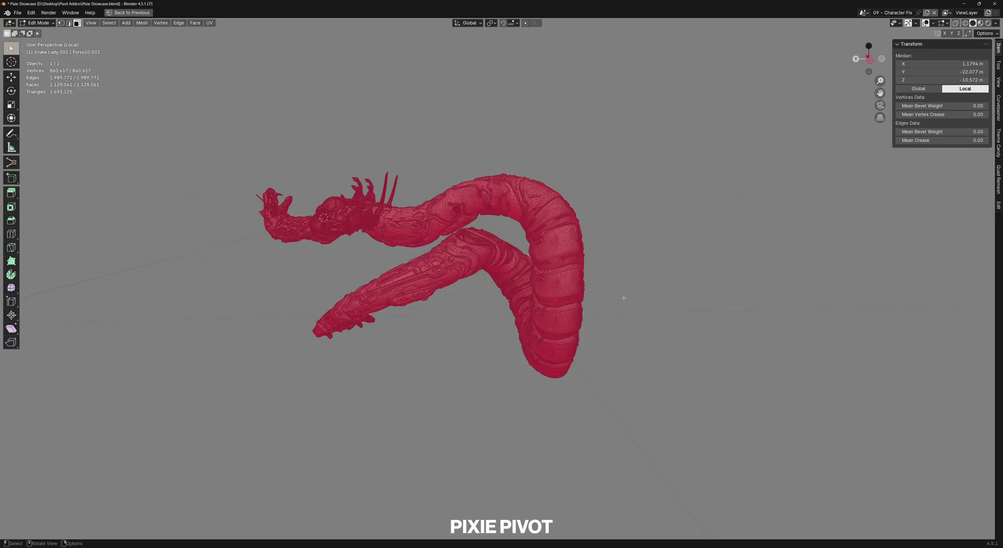
middle_click_drag(624, 298, 593, 274)
- Clear the selection, start a three-point origin at the bounding-box face behind the coils, and aim its Z axis at the opposite face
key("alt+a")
key("alt+p")
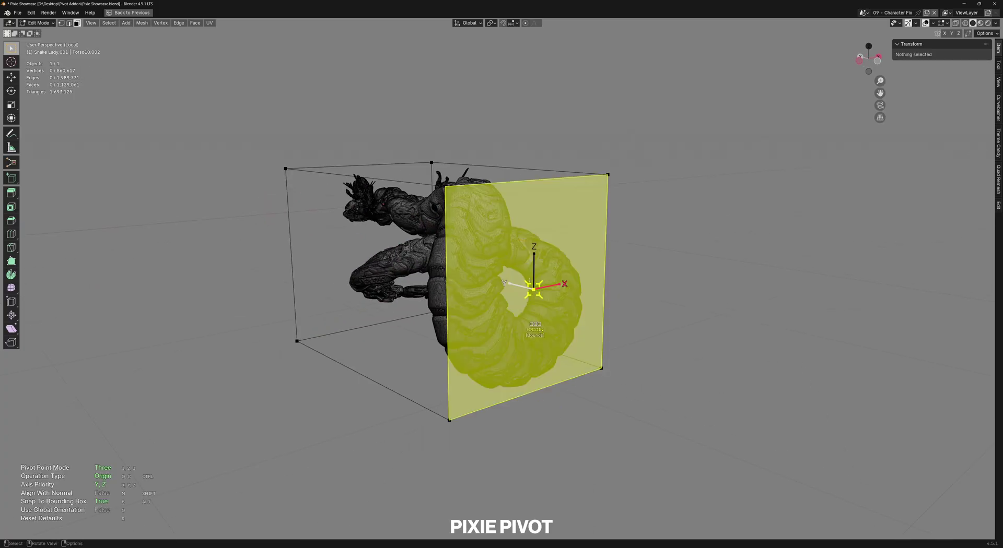
middle_click_drag(532, 290, 417, 285)
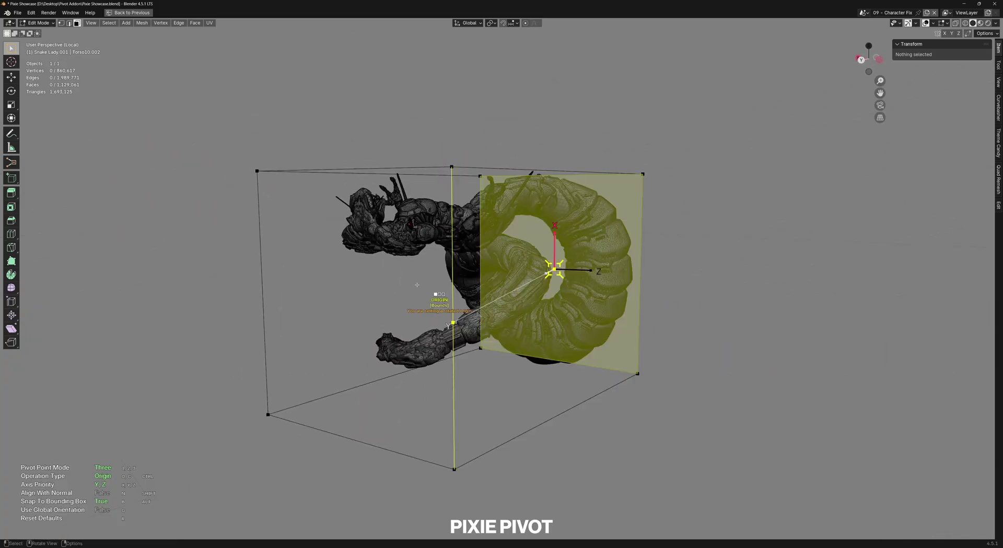
middle_click_drag(353, 302, 441, 338)
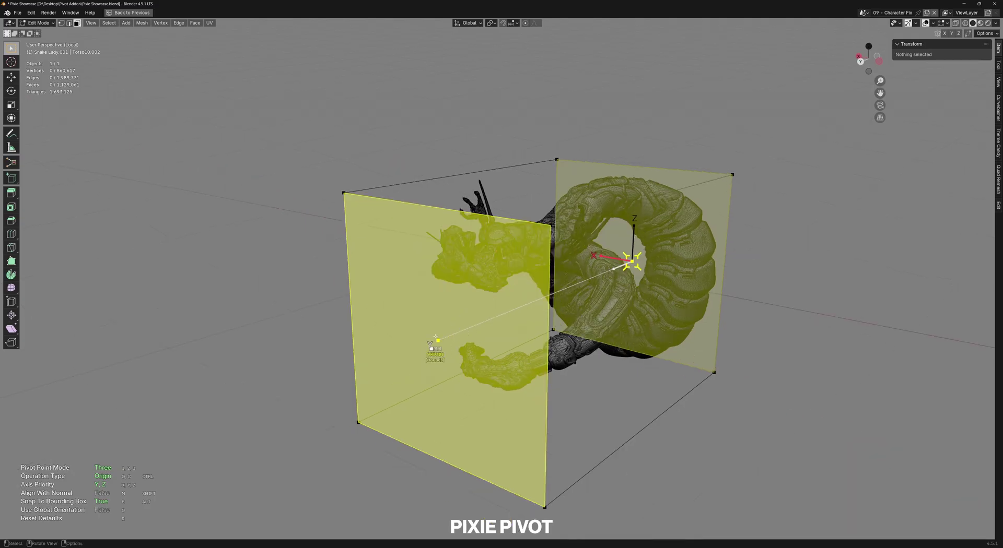
key("z")
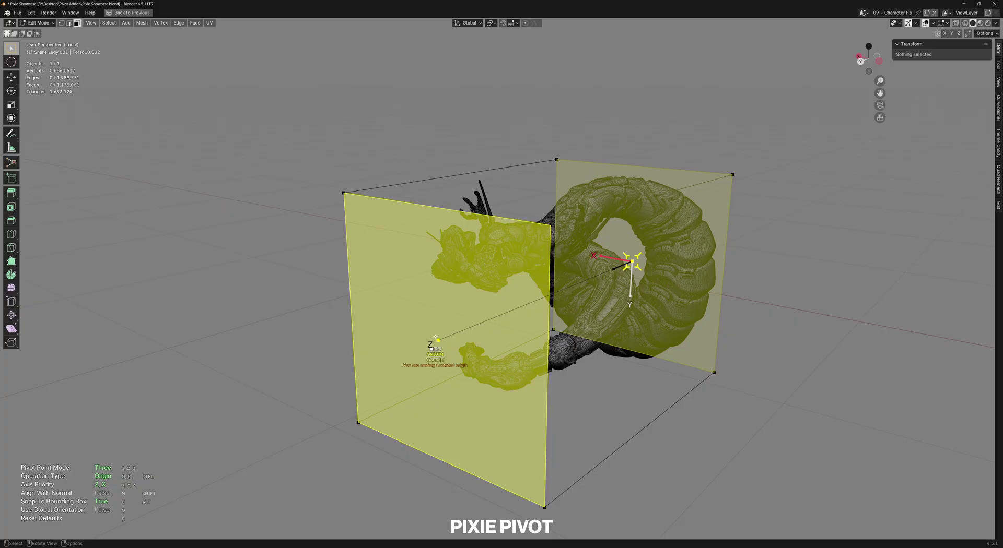
- Complete the three-point origin by aiming the secondary axis at the lower edge of the face behind the coils
middle_click_drag(435, 337, 658, 272)
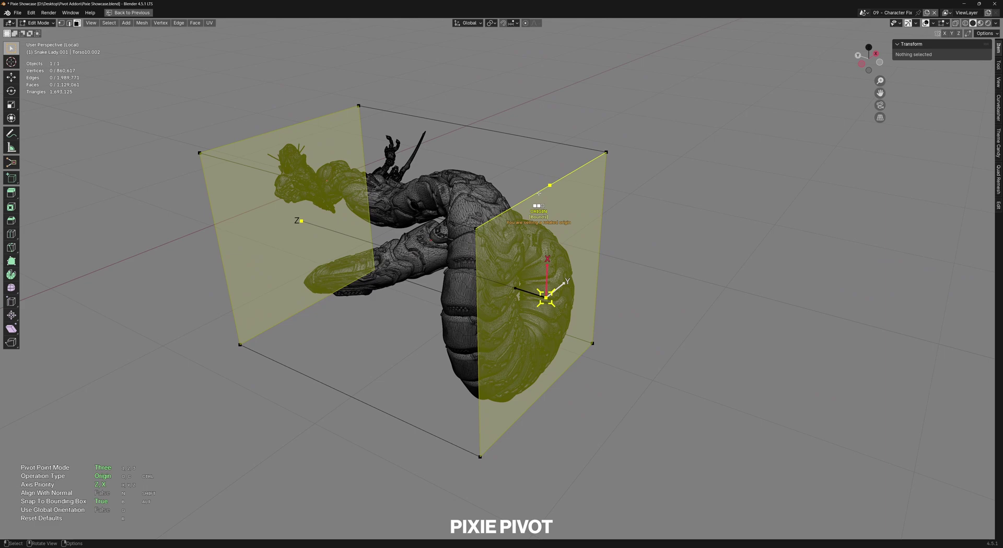
middle_click_drag(538, 194, 549, 149)
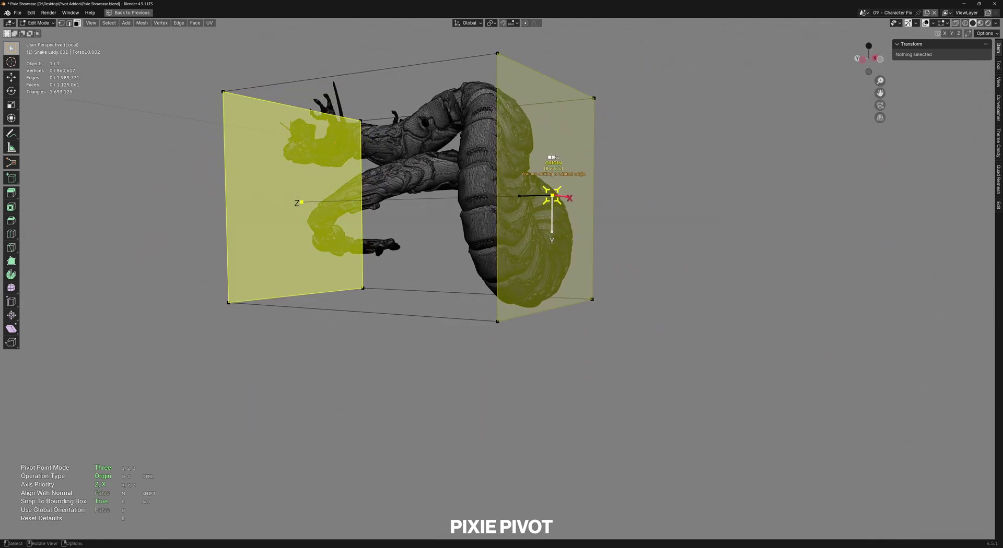
left_click(552, 303)
mouse_move(628, 260)
middle_mouse_down()
mouse_move(618, 289)
mouse_move(656, 277)
mouse_move(634, 270)
middle_mouse_up()
- Clear the snake character's rotation and location so it stands upright at the world origin
key("alt+r")
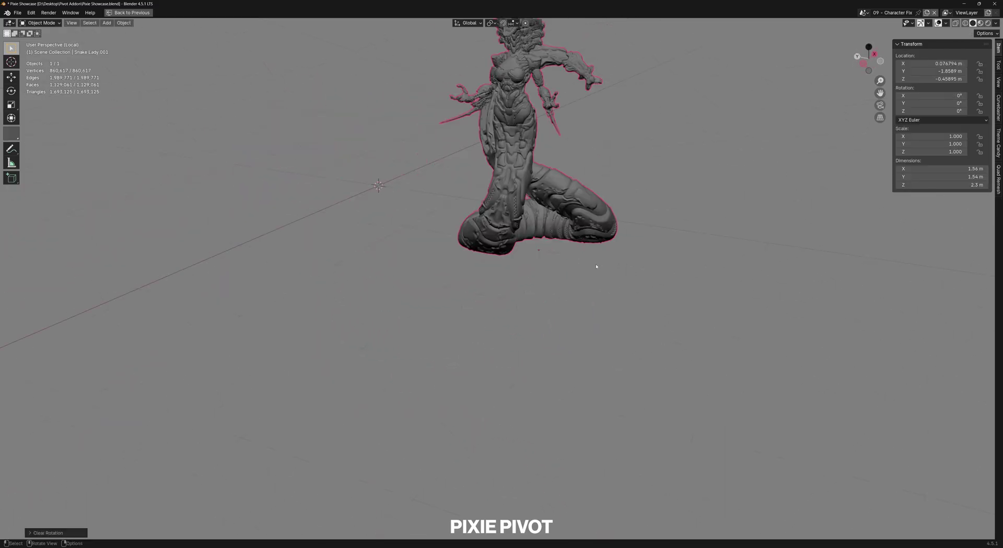
key("alt+g")
middle_click_drag(514, 201, 569, 328, "shift")
middle_click_drag(501, 328, 531, 324)
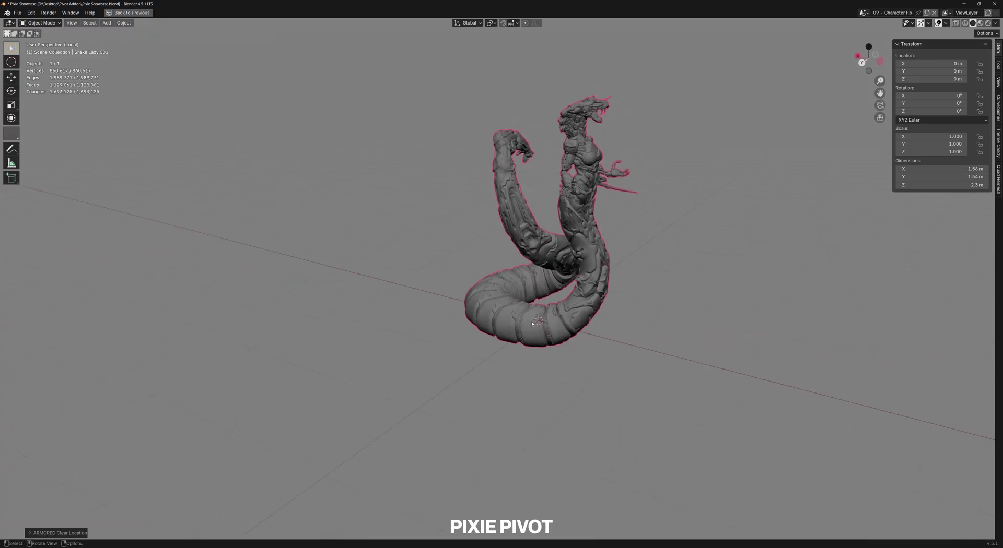
- Try a three-point cursor pivot on the character's bounding-box top, aiming Y at an edge midpoint and switching axis priority between X, Z and Y
middle_click_drag(647, 285, 700, 263, "ctrl")
middle_click_drag(700, 264, 638, 305, "shift")
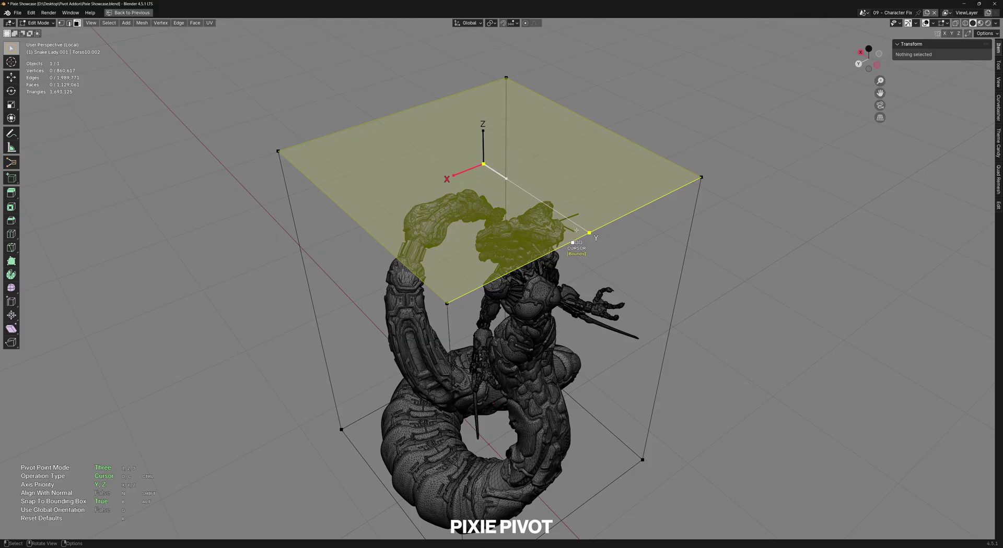
left_click(586, 232)
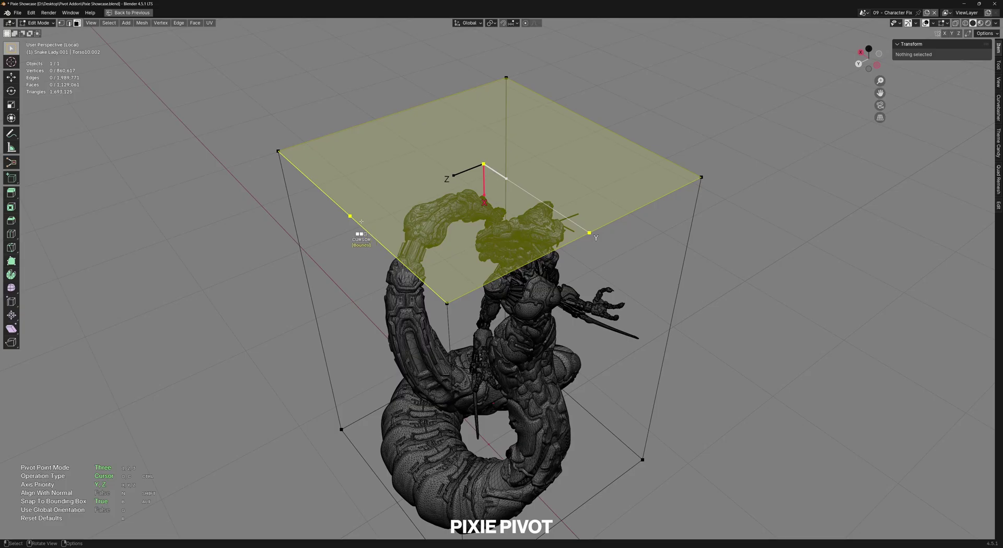
key("x")
key("z")
key("y")
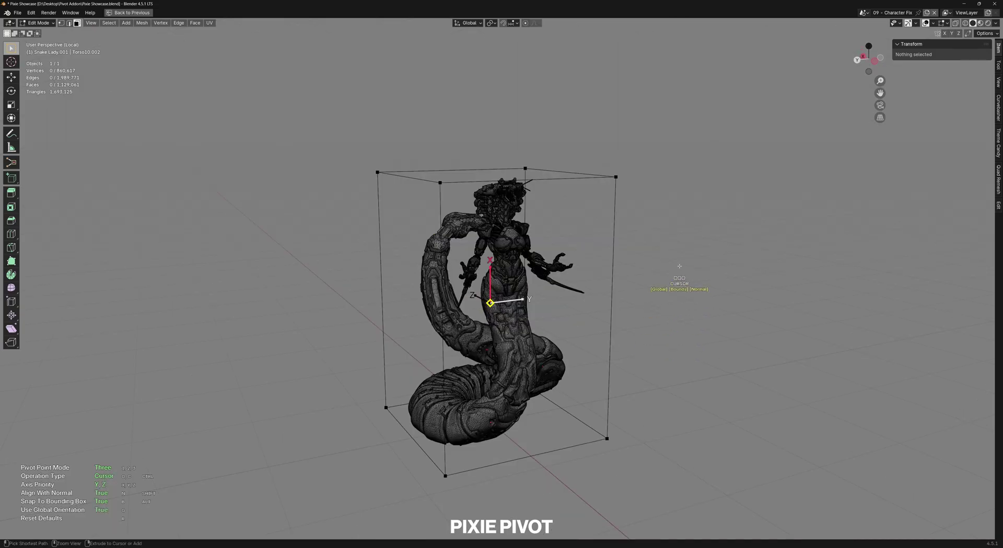
middle_click_drag(677, 269, 675, 295, "ctrl")
key("shift")
middle_click_drag(711, 412, 723, 364, "shift")
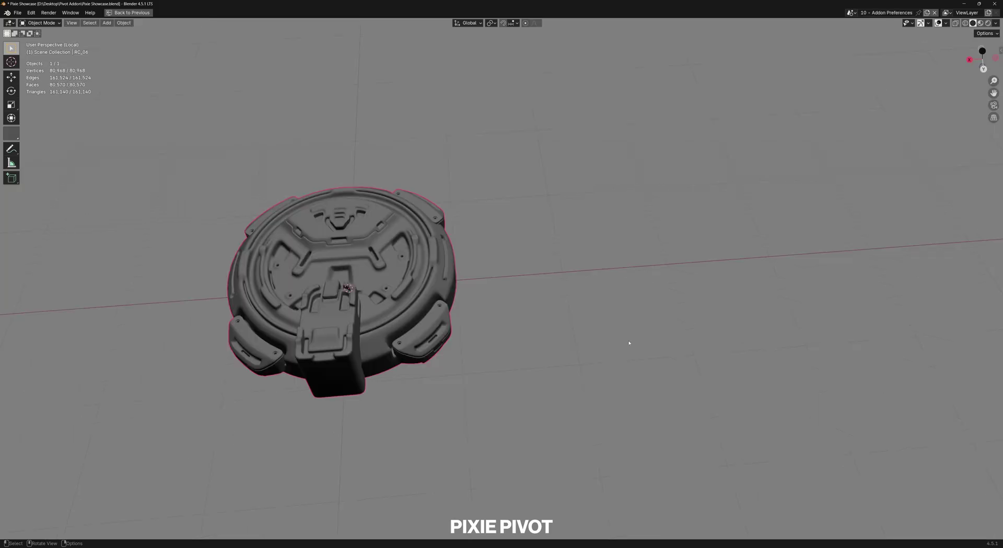
- Open the preferences and expand the Pixie Pivot add-on's details
left_click(30, 13)
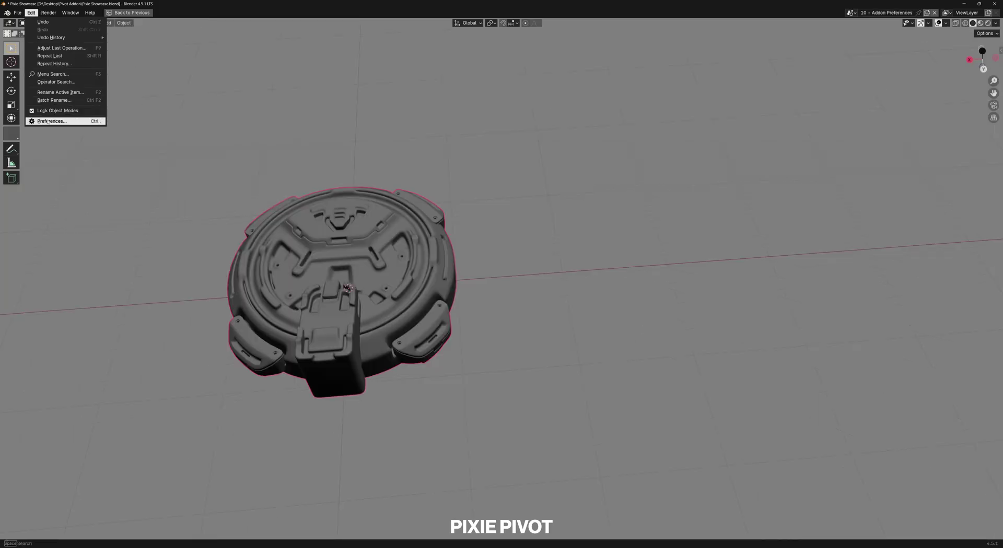
left_click(50, 121)
left_click_drag(115, 13, 674, 168)
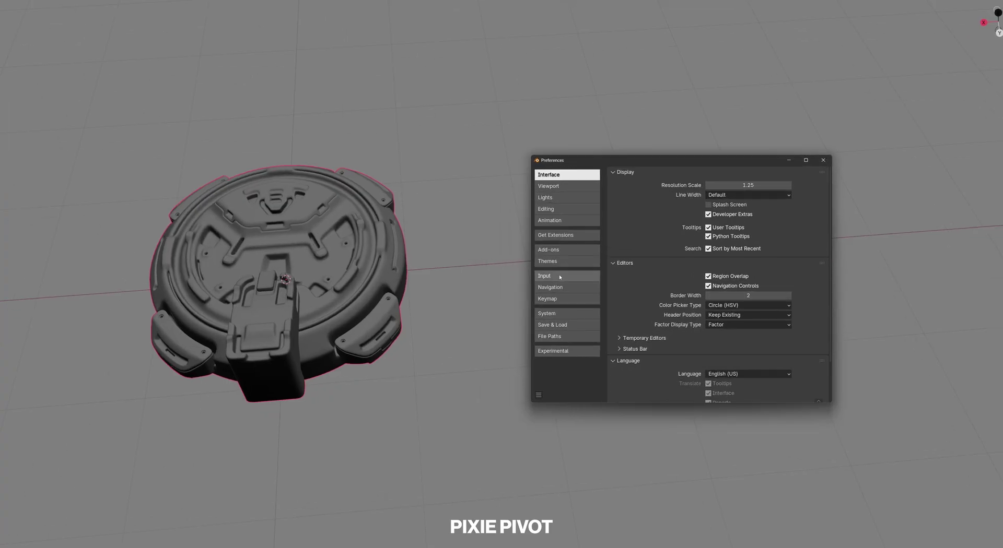
left_click(606, 241)
left_click(492, 239)
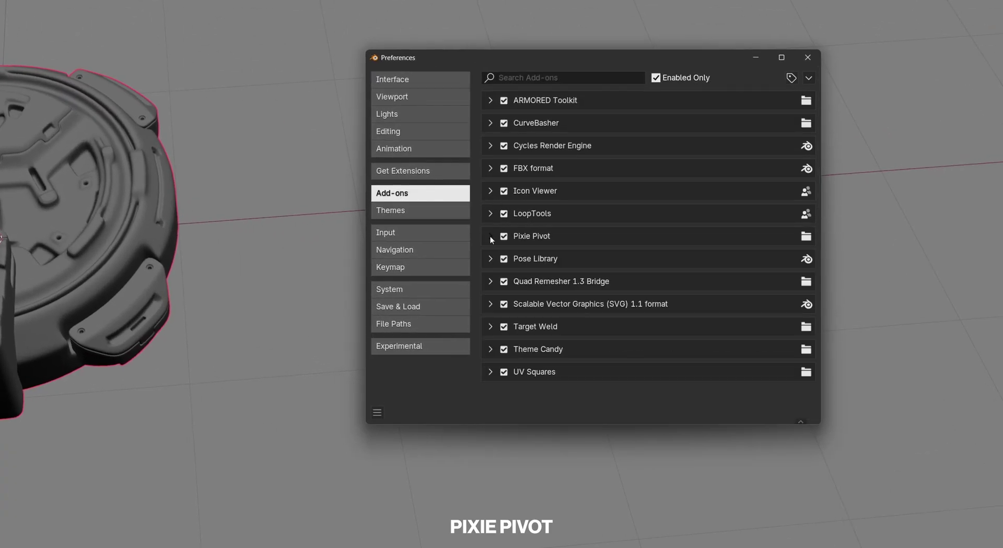
left_click(491, 238)
- Reposition and enlarge the preferences window so that all of Pixie Pivot's keymap settings fit in view
scroll(559, 225, "down", 13)
scroll(560, 211, "up", 2)
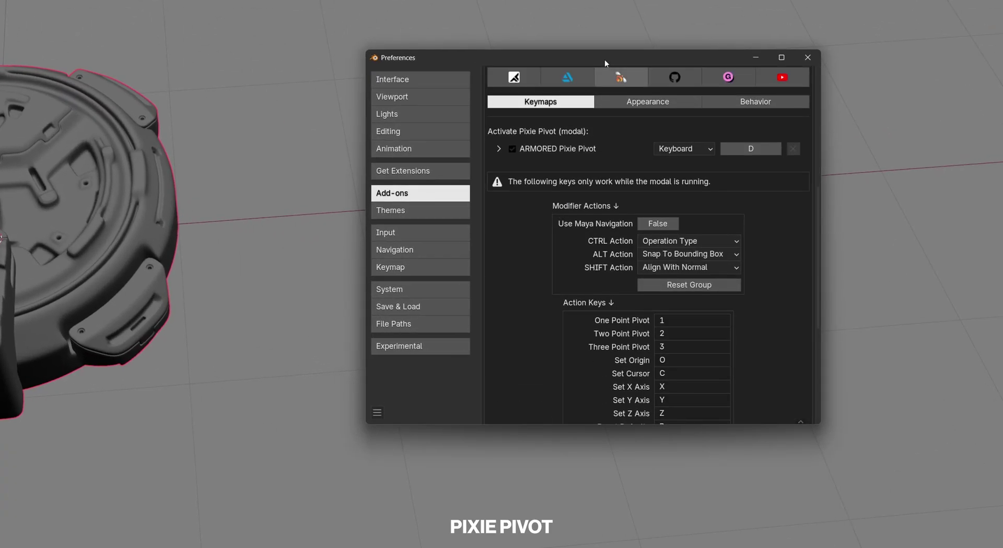
left_click_drag(603, 59, 452, 12)
left_click_drag(669, 381, 819, 525)
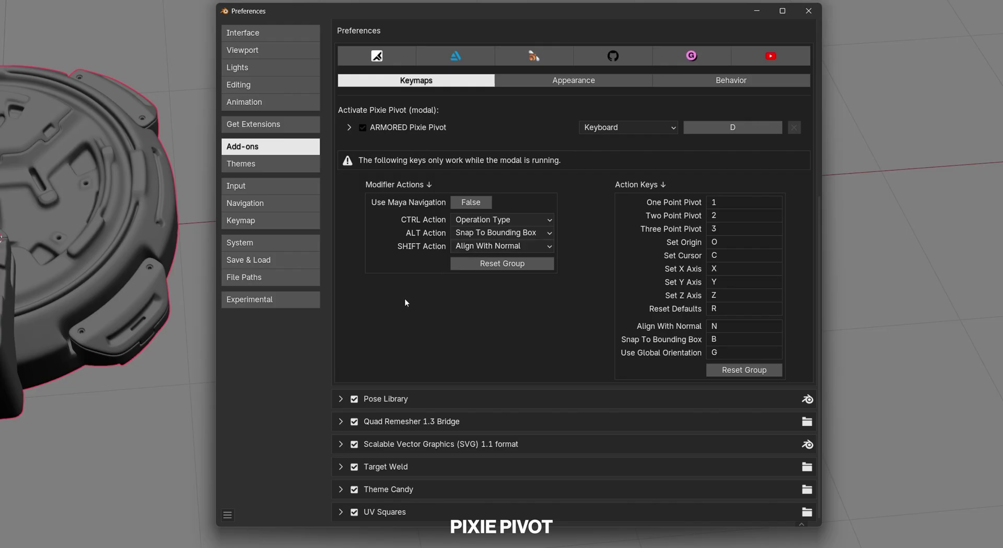
- Try the Use Maya Navigation option and the CTRL Action choices, and reset the modifier actions to their defaults
left_click(472, 206)
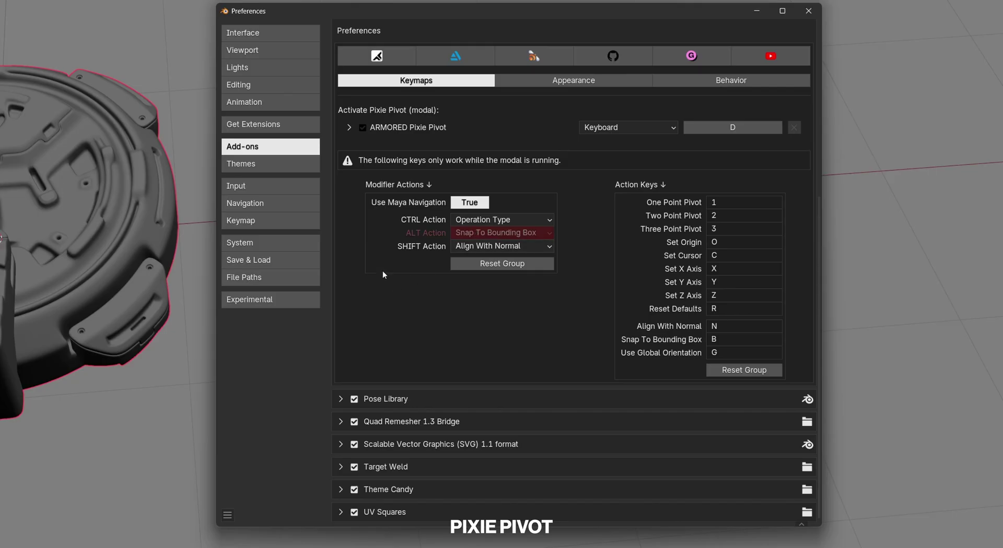
left_click(508, 220)
left_click(497, 265)
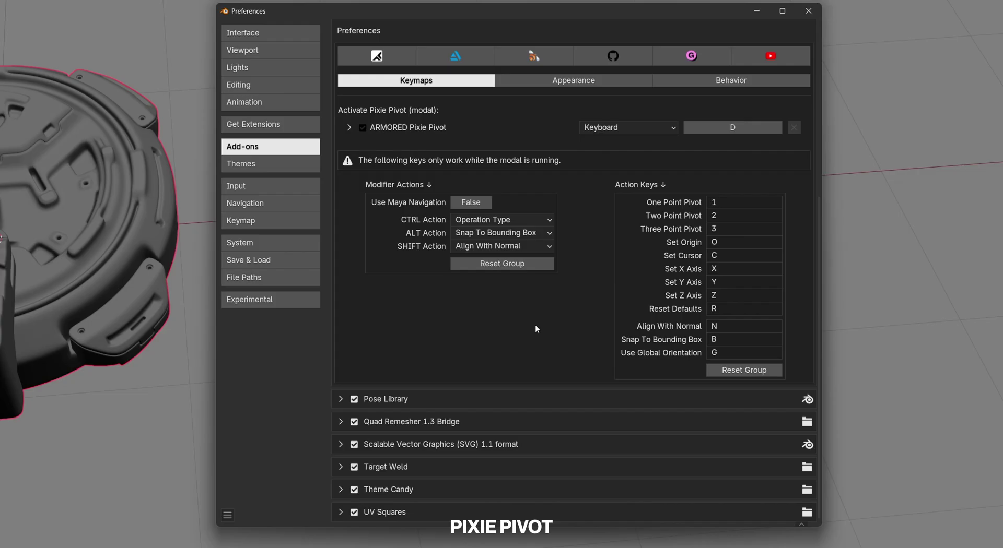
- Turn off Use Theme Colors in Pixie Pivot's appearance settings and preview the pivot axes on the round prop
scroll(535, 328, "up", 5)
left_click(573, 236)
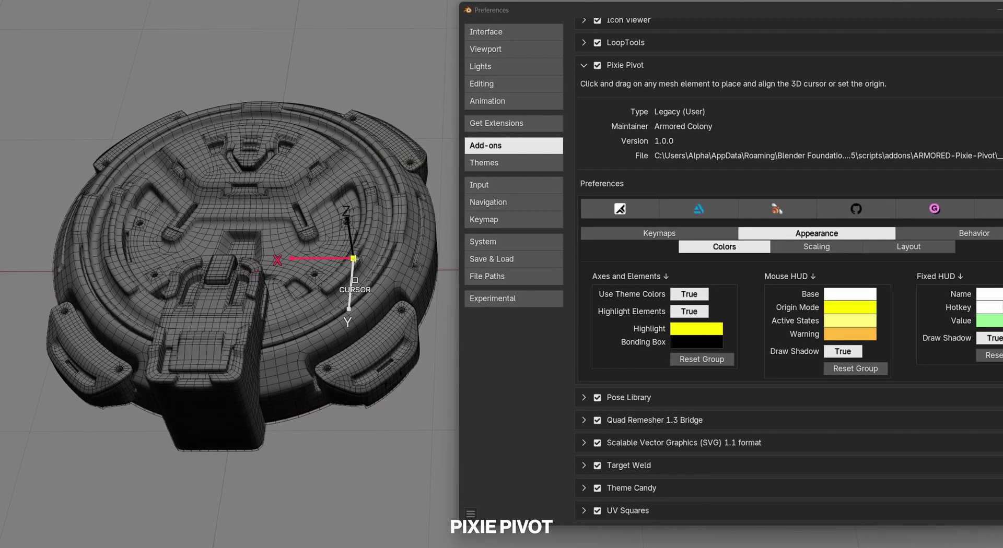
left_click(695, 297)
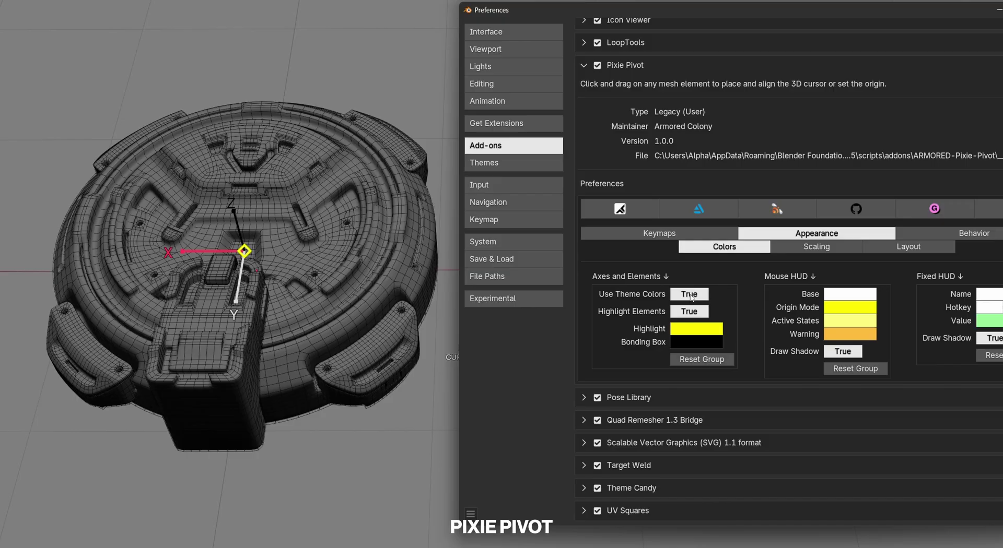
left_click(689, 294)
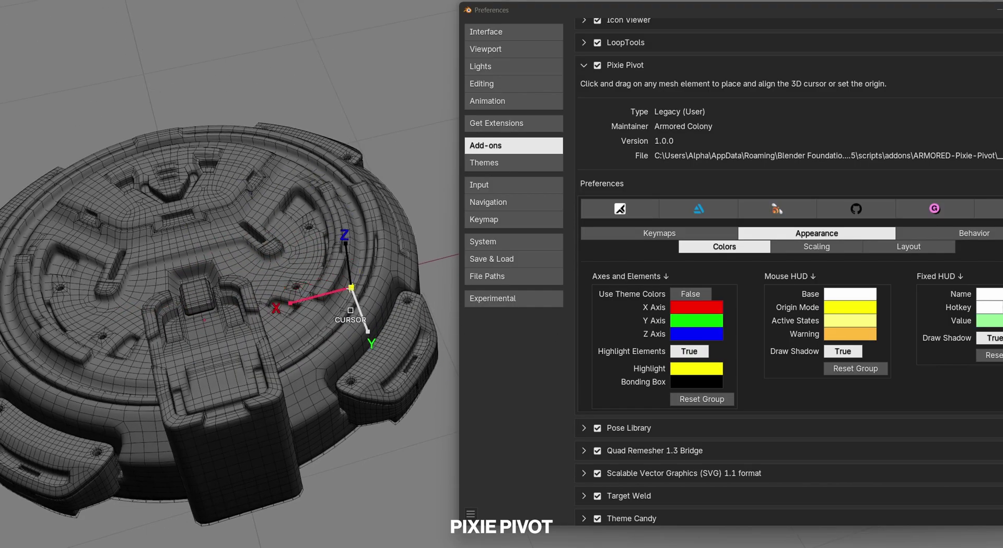
left_click_drag(340, 295, 344, 294)
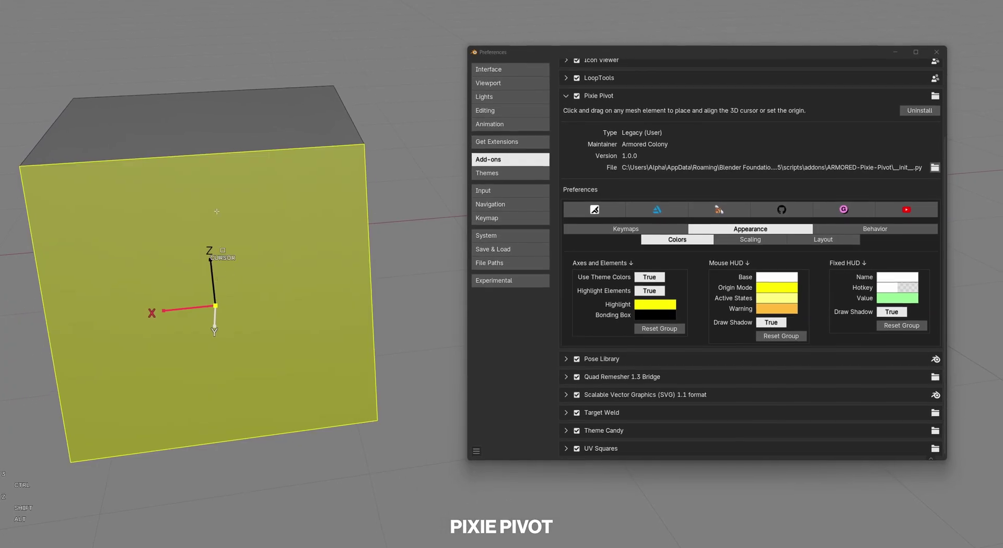
- Preview the pivot highlight on the cube, turn off Highlight Elements and preview the pivot again
left_click_drag(224, 271, 324, 230)
left_click(651, 293)
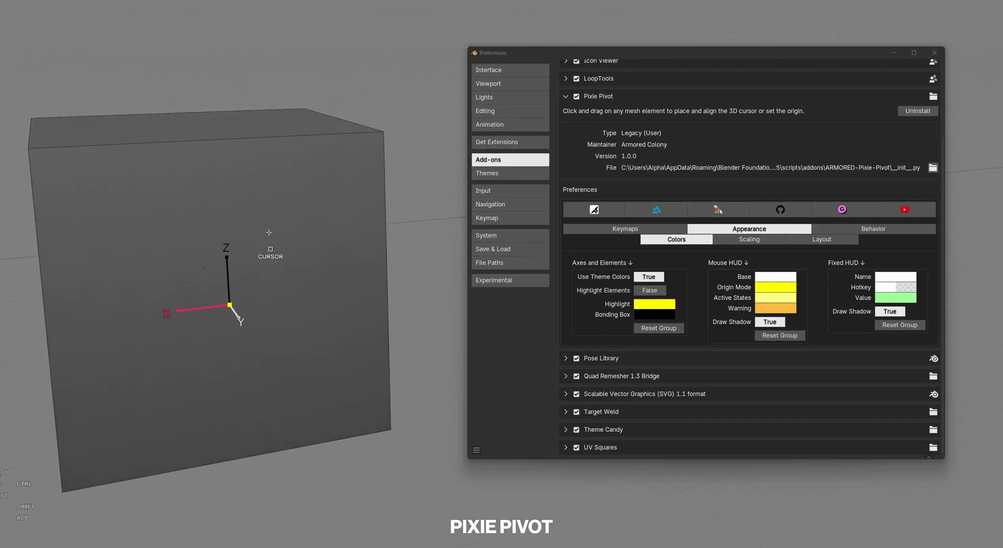
left_click_drag(276, 233, 282, 129)
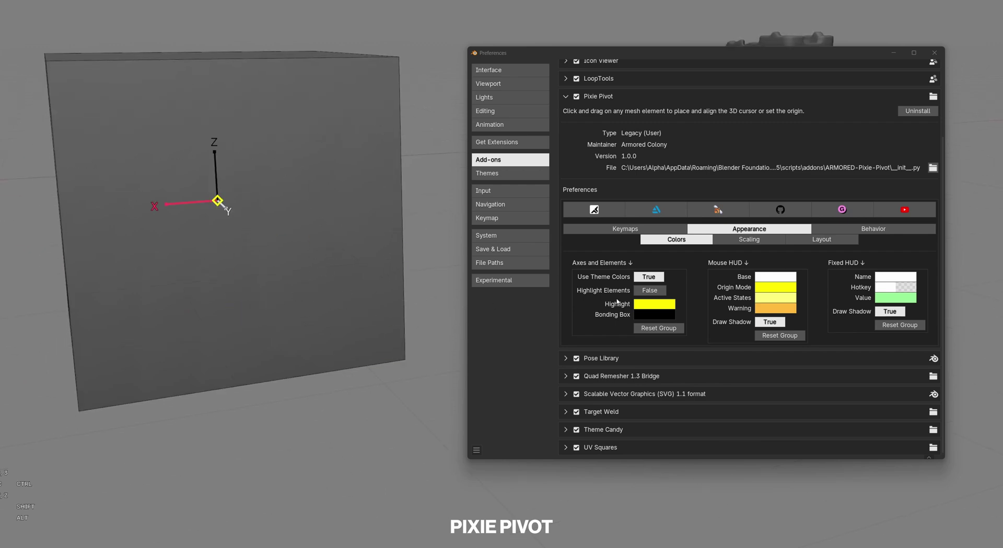
- Raise the Draw Scale to 5.49 in the scaling settings, preview the pivot on the cube, and reset the scaling group
left_click(744, 240)
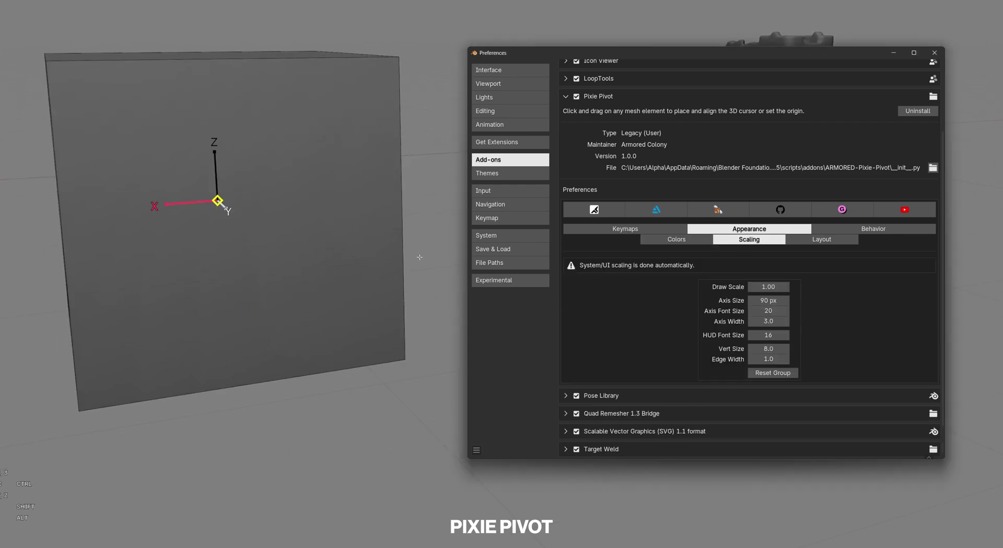
middle_click_drag(246, 227, 249, 244)
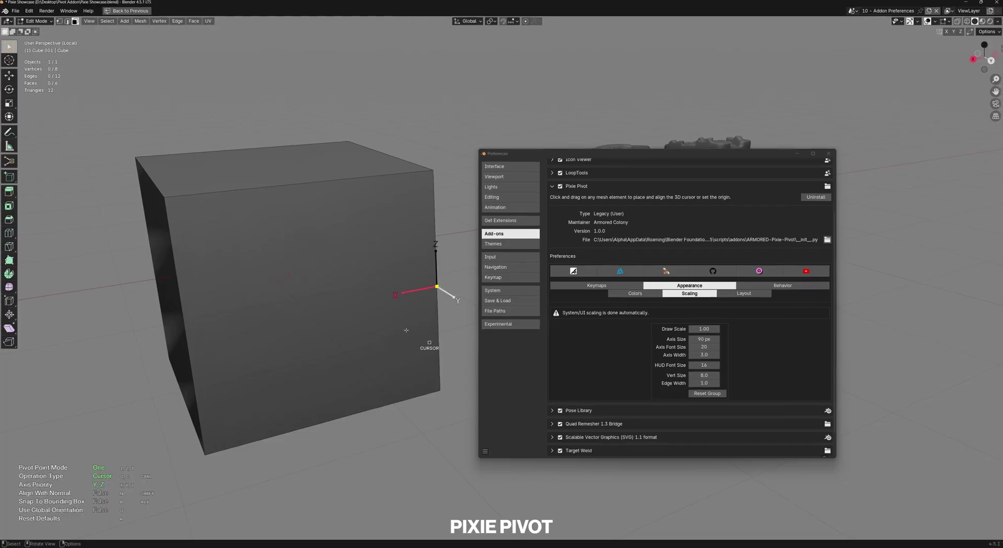
left_click_drag(699, 330, 799, 329)
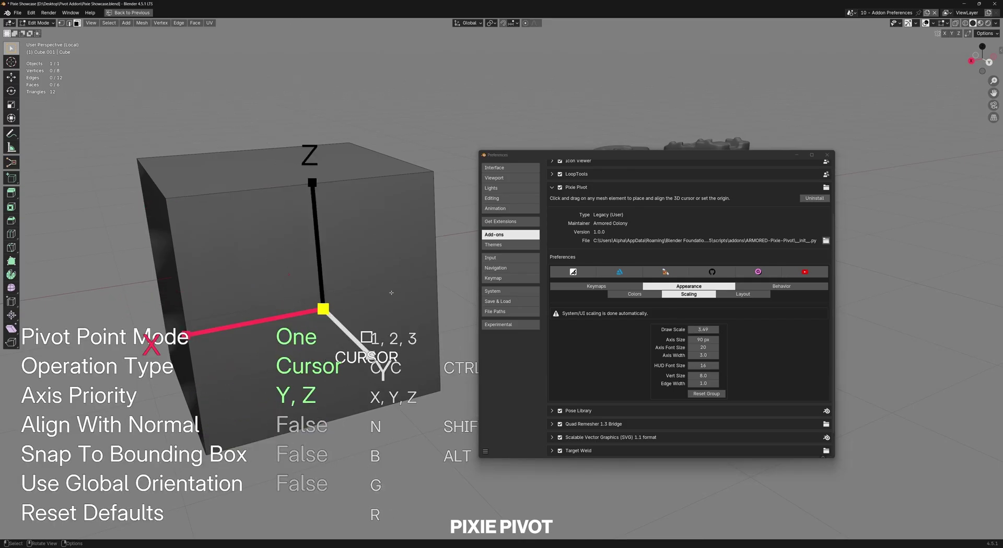
left_click(716, 394)
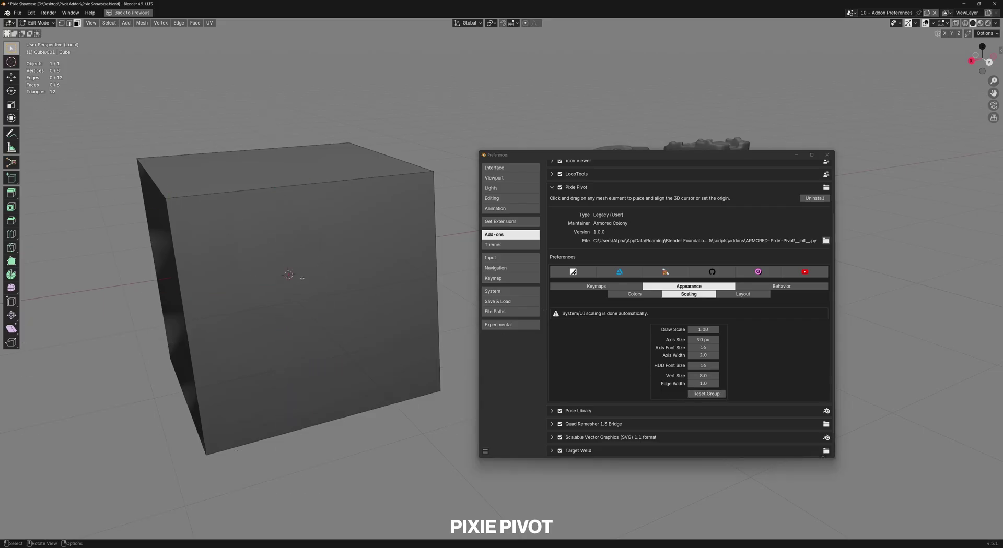
- Turn Draw Fixed HUD off and back on in the layout settings
left_click(758, 294)
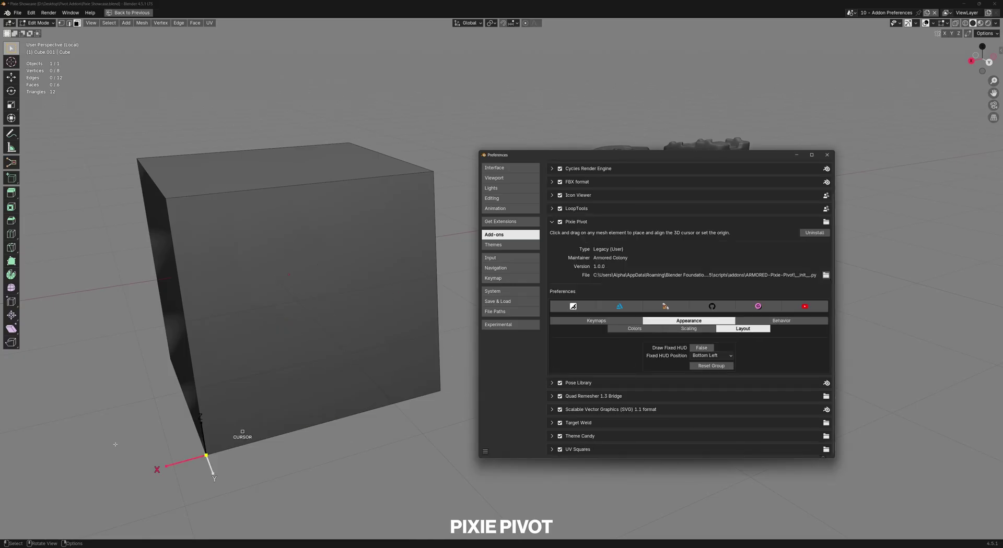
left_click(706, 349)
left_click(707, 349)
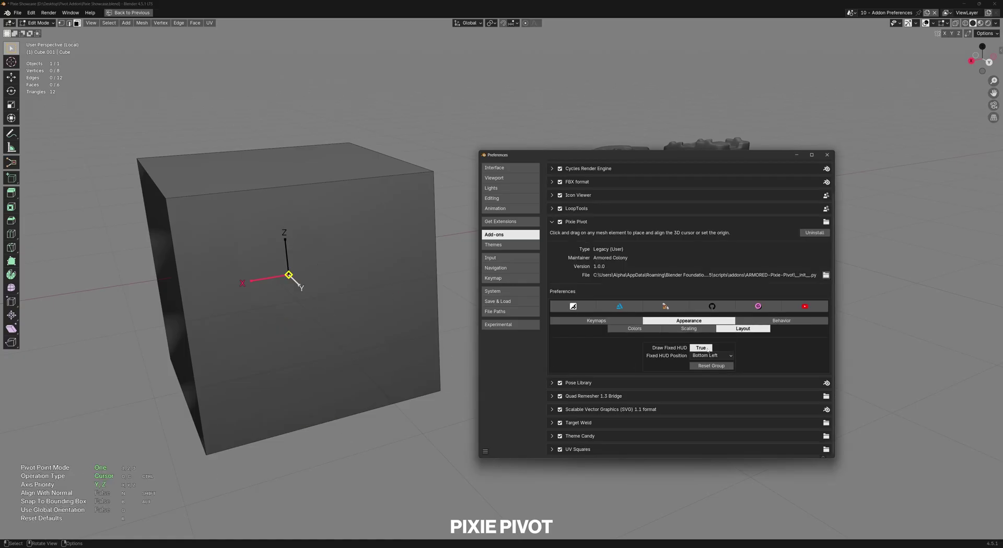
- Open Pixie Pivot's behavior settings, try rotated origin placement on the sphere, and place the 3D cursor on its front bounding-box face
scroll(718, 357, "down", 2, "ctrl")
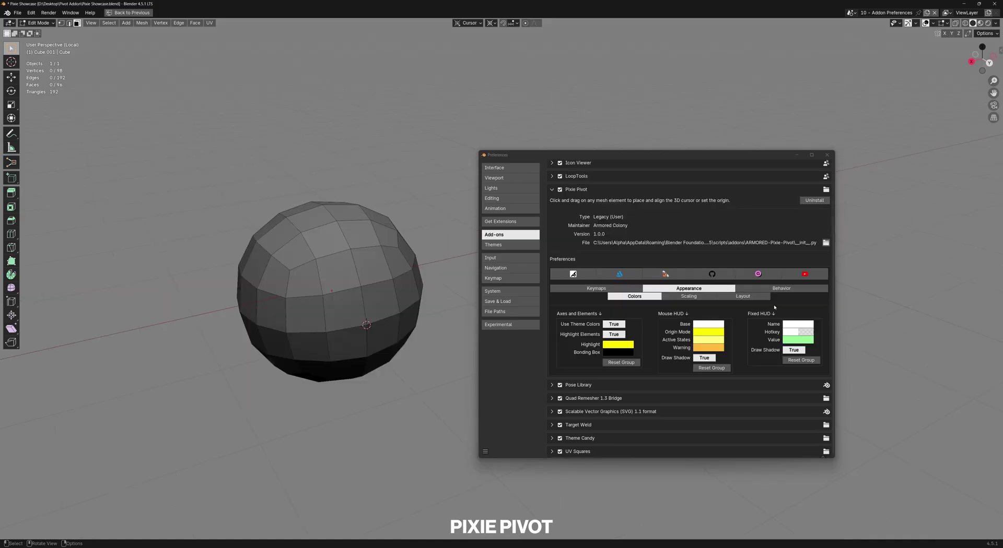
left_click(794, 289)
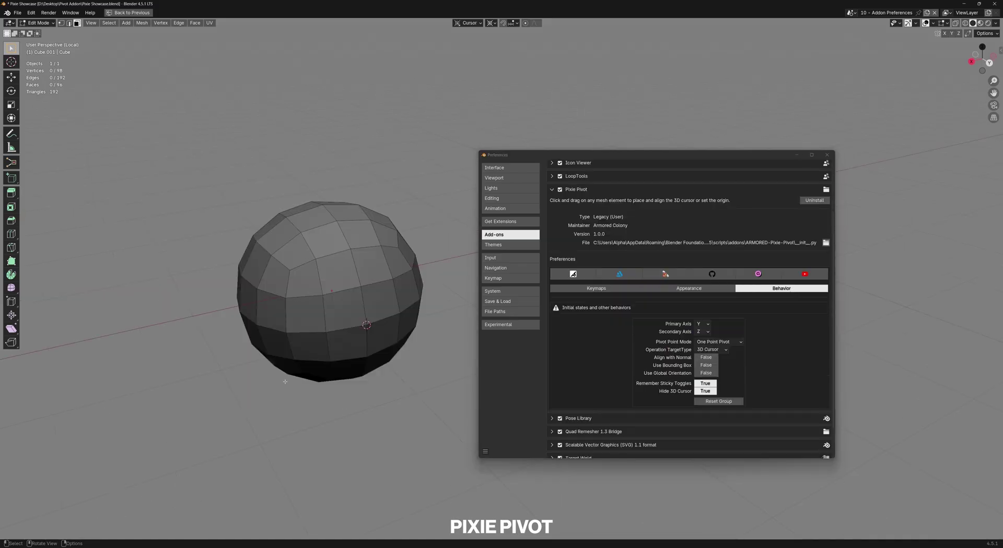
middle_click_drag(335, 319, 339, 315)
left_click_drag(339, 314, 338, 297)
key("alt")
key("shift")
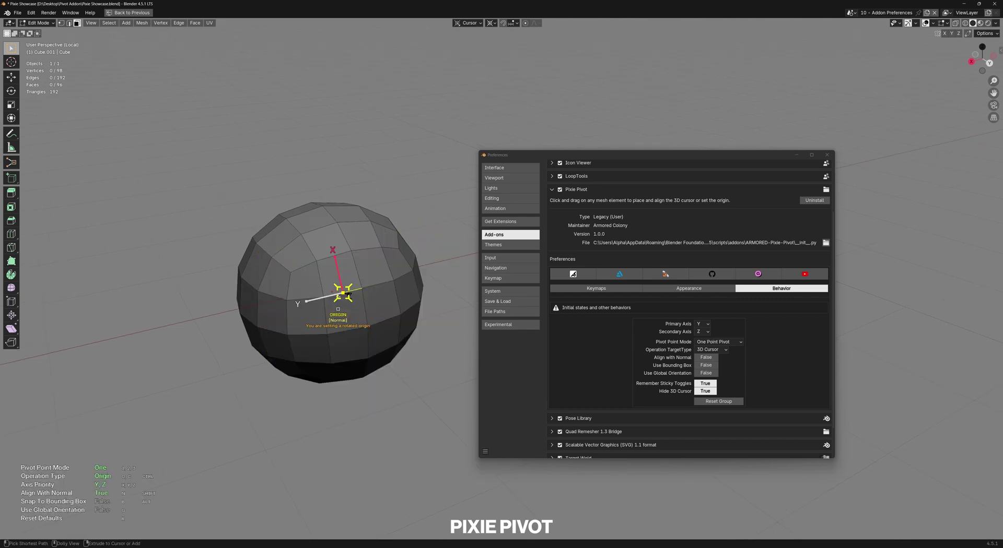
key("alt")
key("shift")
key("alt")
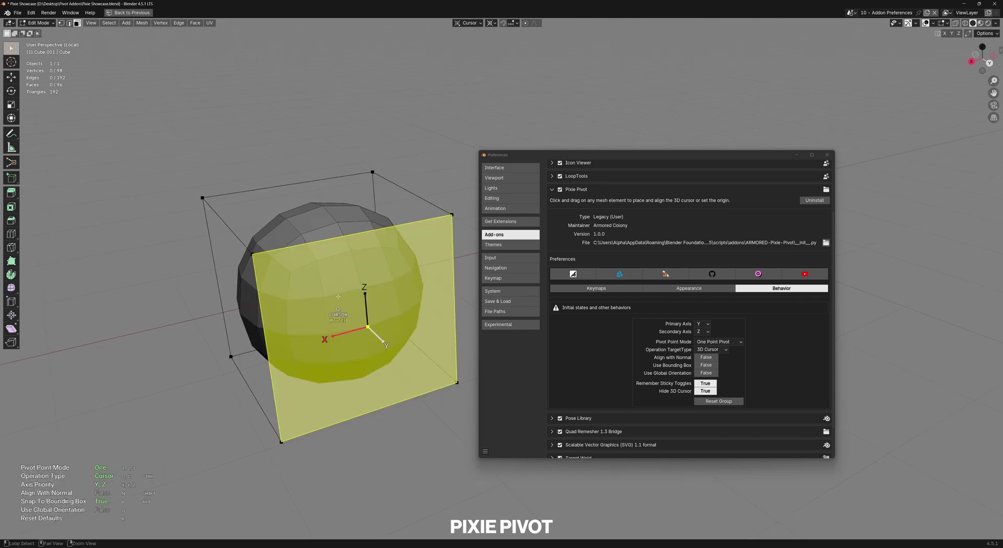
left_click_drag(338, 297, 368, 304, "alt")
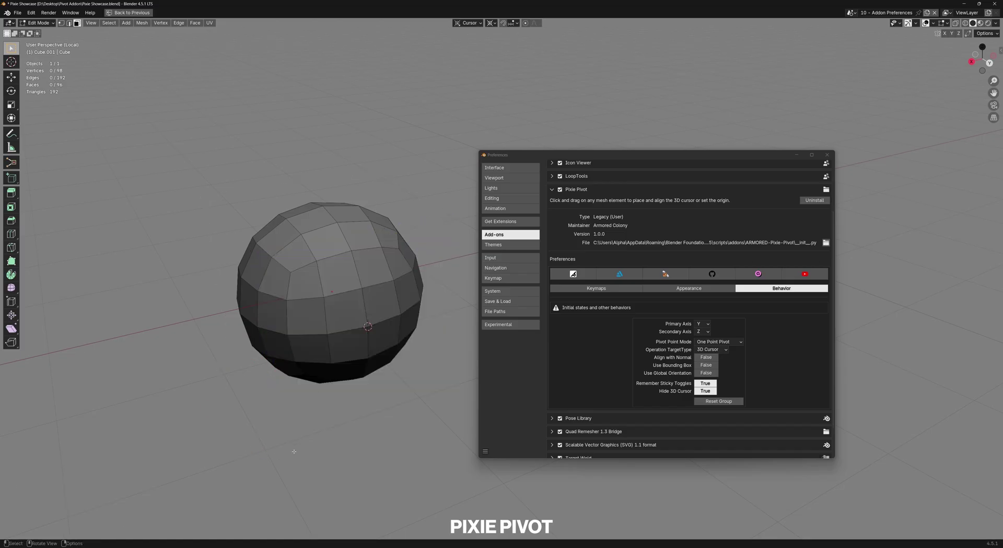
- Preview the cursor on a sphere face, enable bounding-box snapping, and rerun the pivot tool to check that the toggle is remembered
left_click_drag(324, 359, 348, 304)
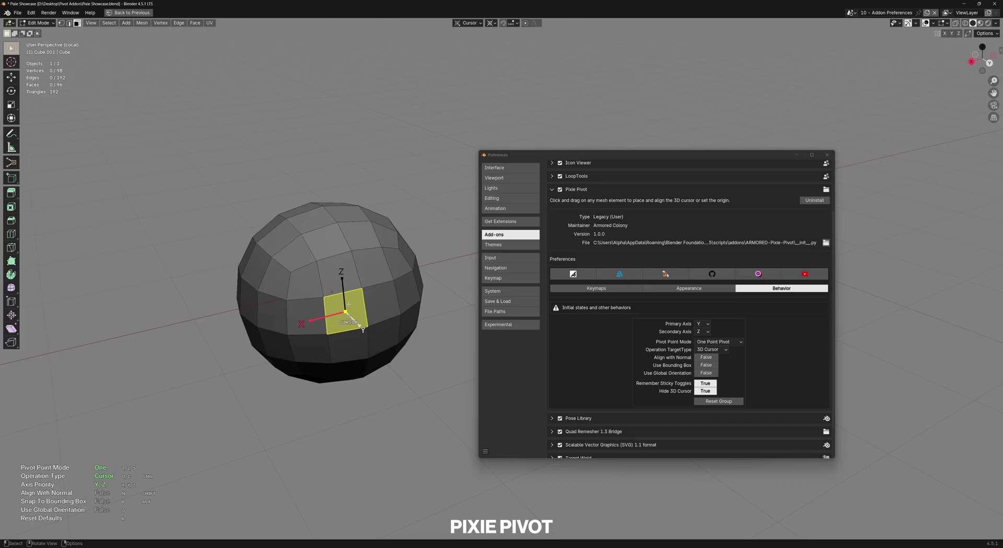
key("alt")
key("alt")
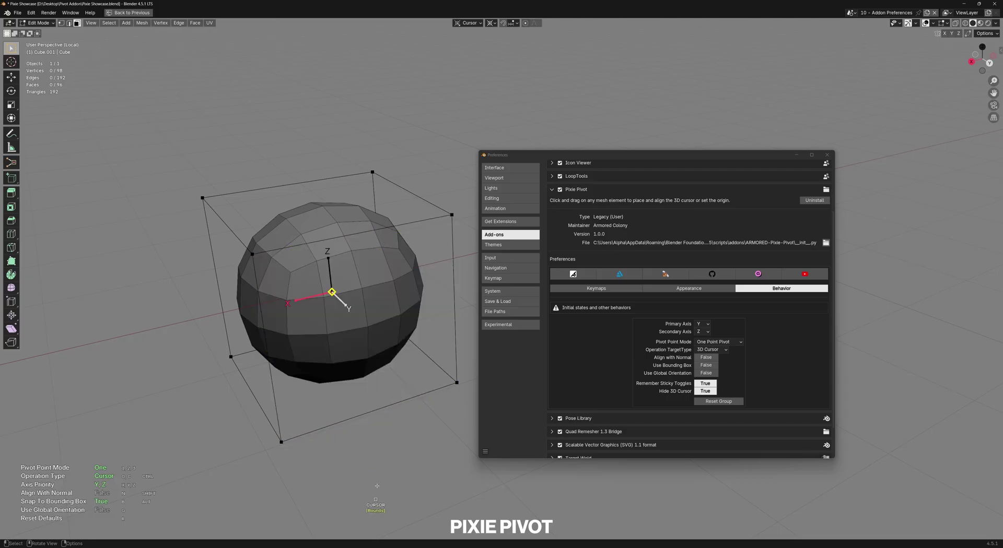
left_click(358, 320)
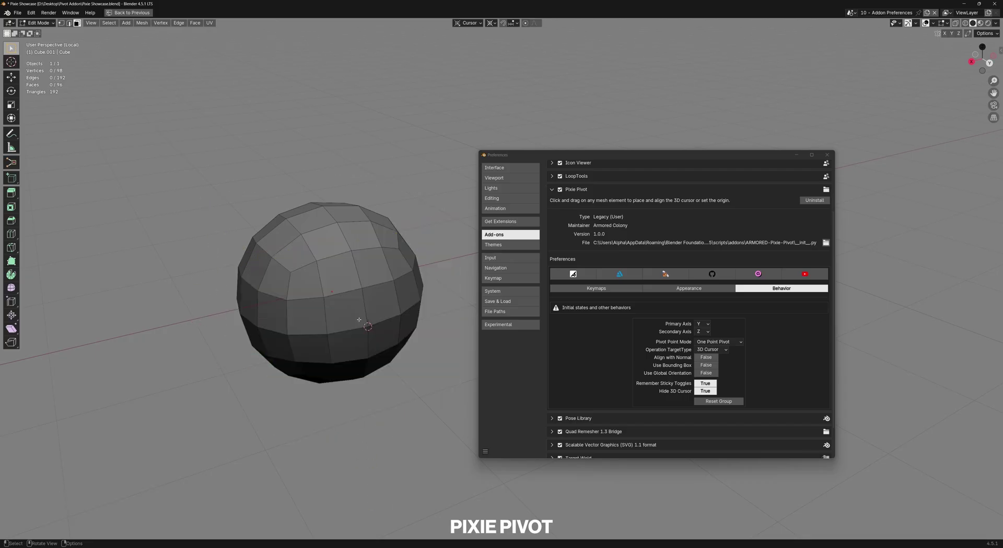
right_click_drag(349, 340, 354, 334, "shift")
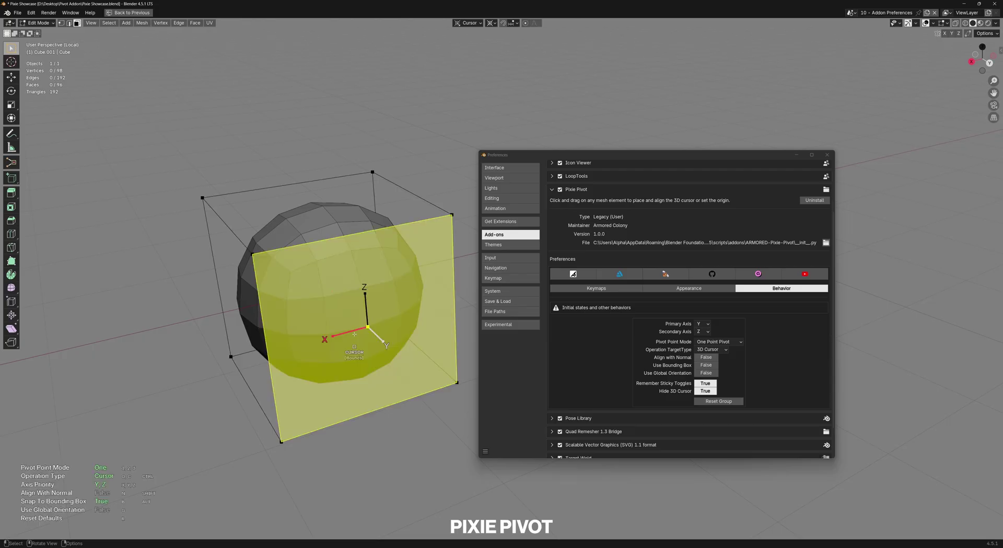
left_click_drag(354, 334, 355, 334)
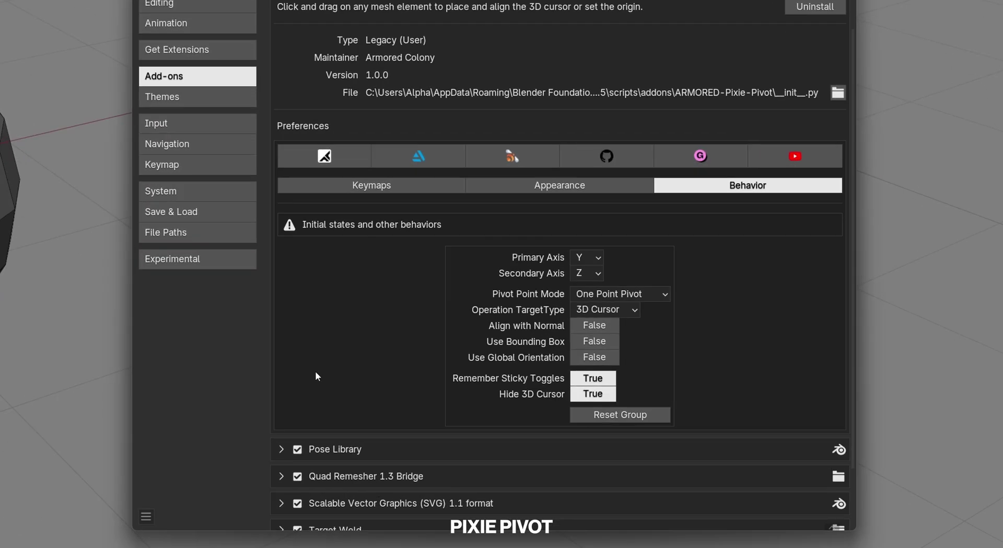
- Enable Use Bounding Box, Use Global Orientation and Align with Normal, disable Remember Sticky Toggles, and preview these initial states on the sphere
left_click(706, 365)
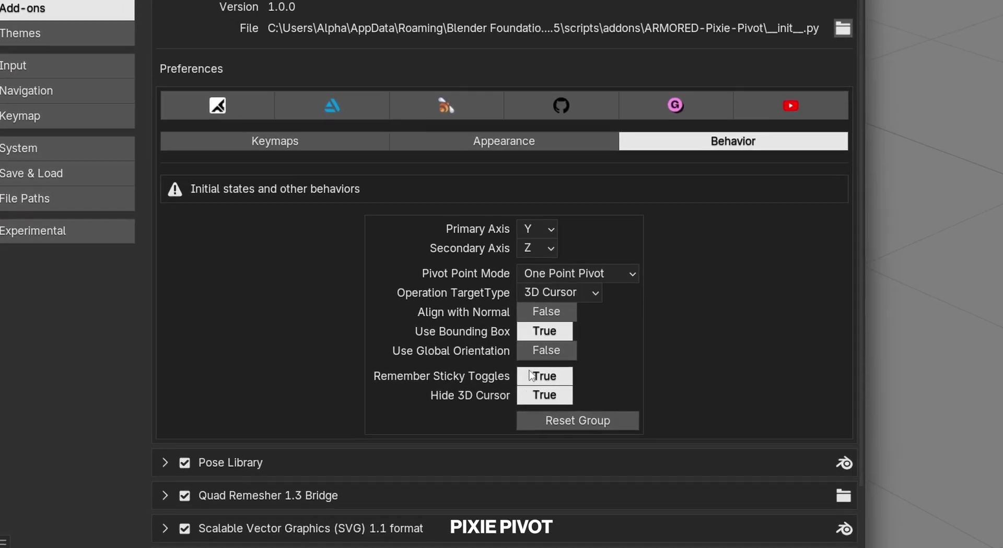
left_click(555, 384)
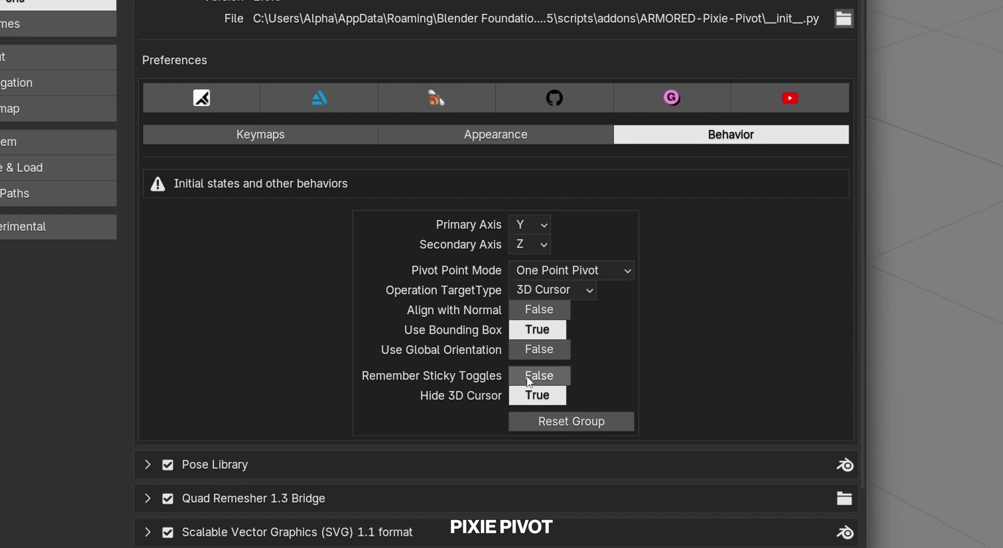
left_click(538, 350)
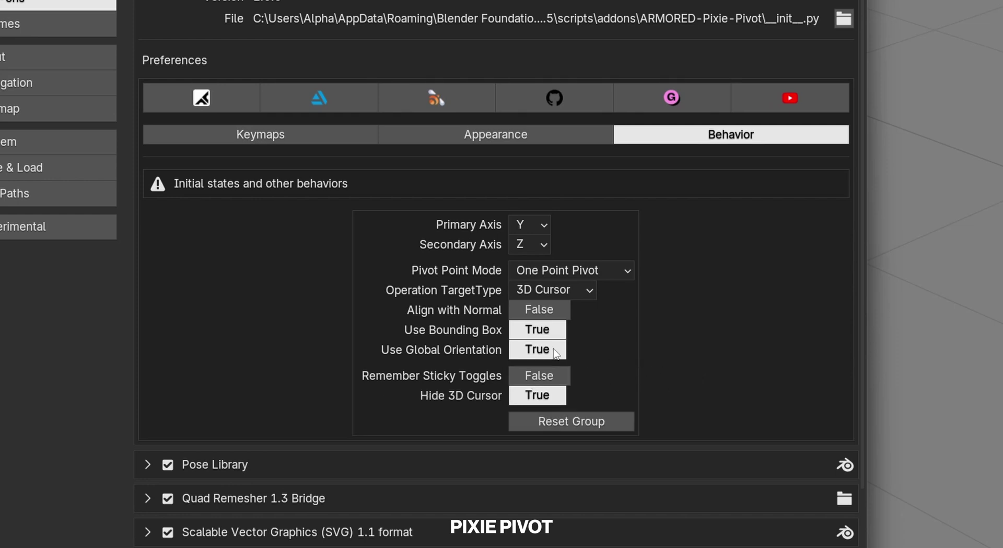
left_click(538, 310)
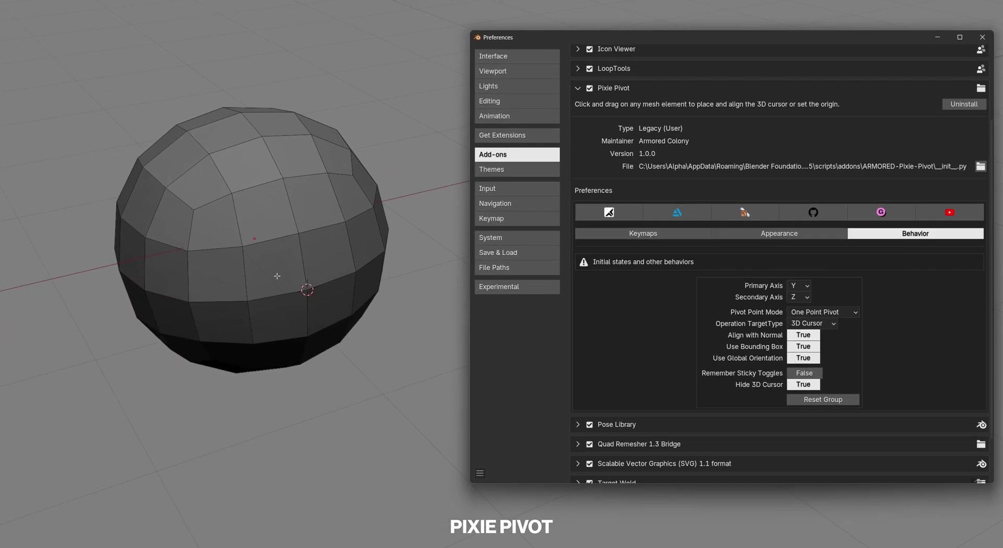
right_click(273, 260, "shift")
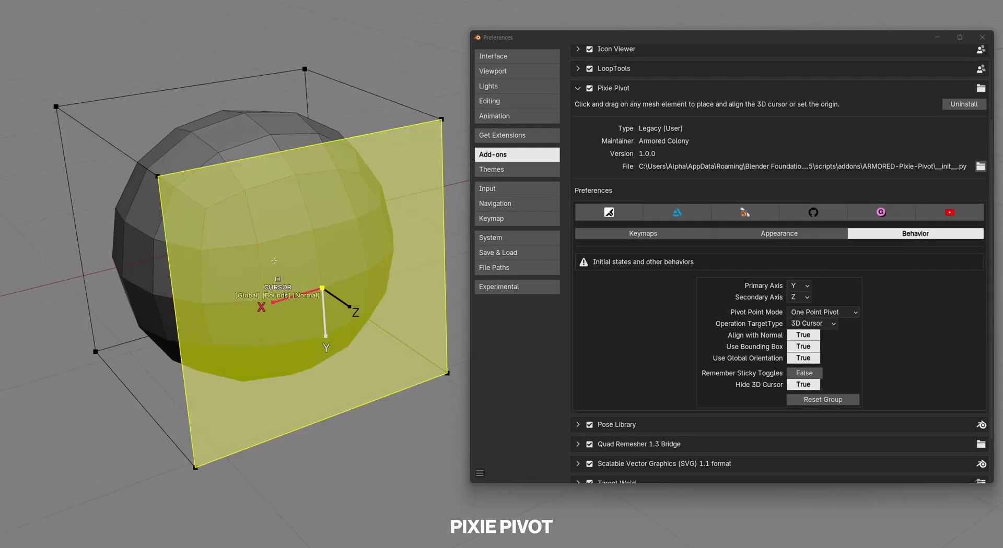
left_click_drag(274, 260, 274, 260)
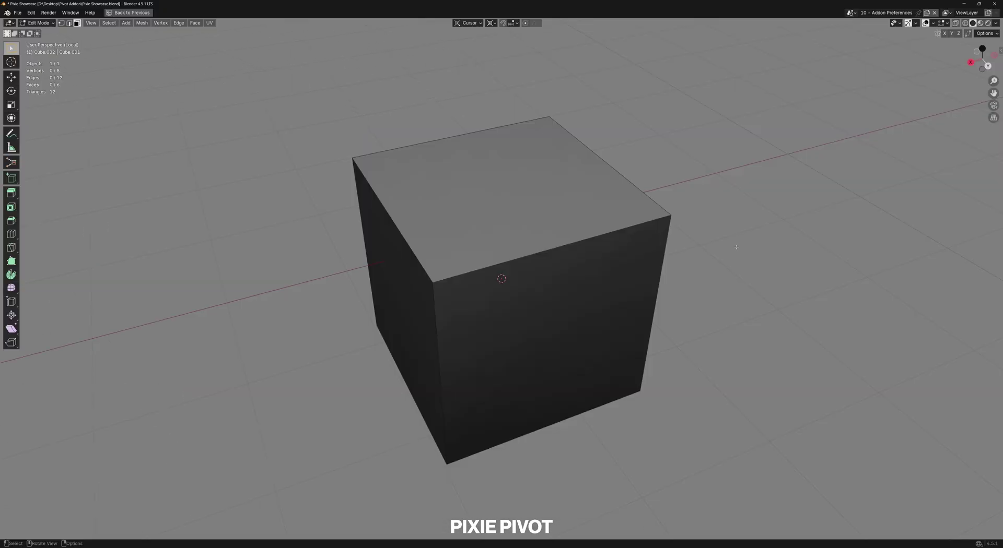
- Preview the pivot on the cube's upper face, enlarge and shrink the drawn axes, and reset their scale
middle_click_drag(549, 193, 560, 204)
right_click(488, 203, "shift")
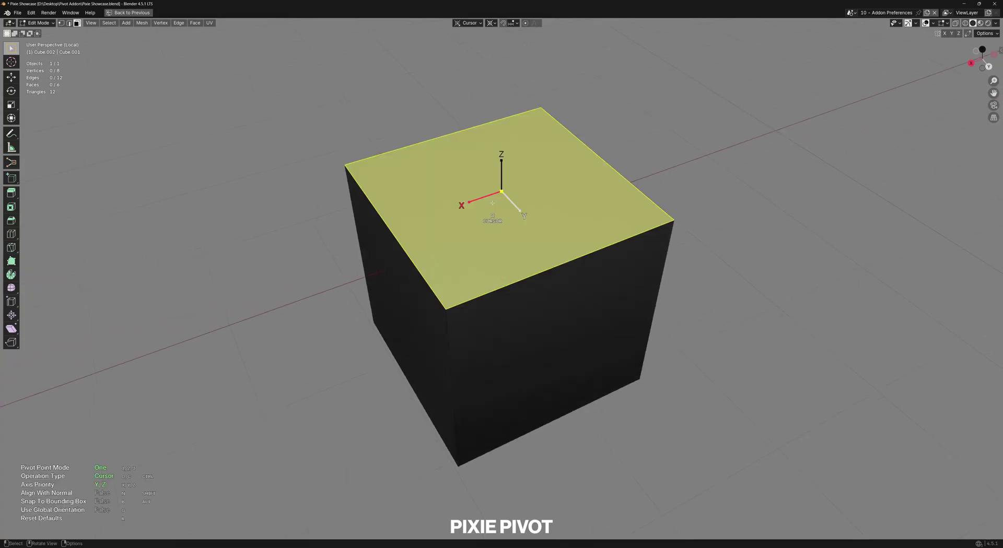
key("plus")
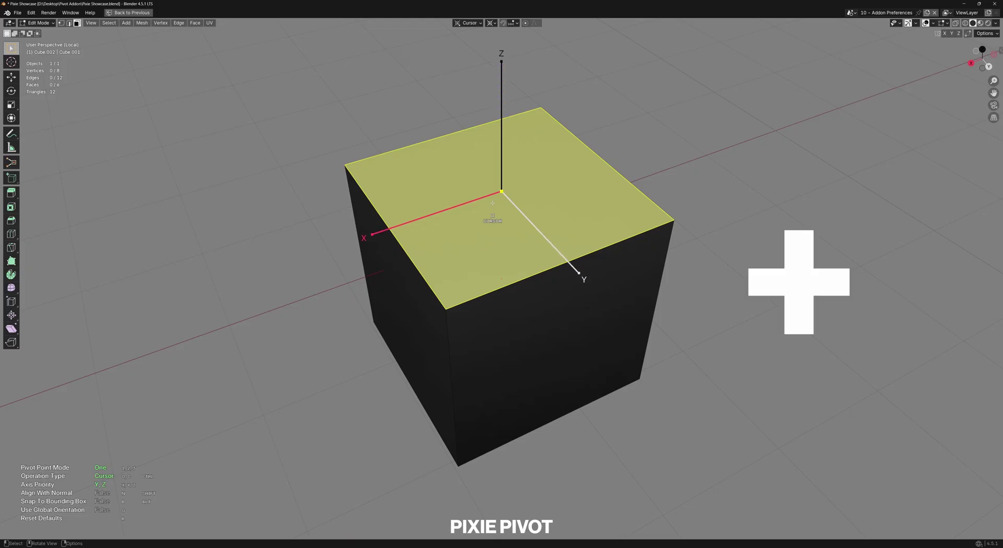
key("minus")
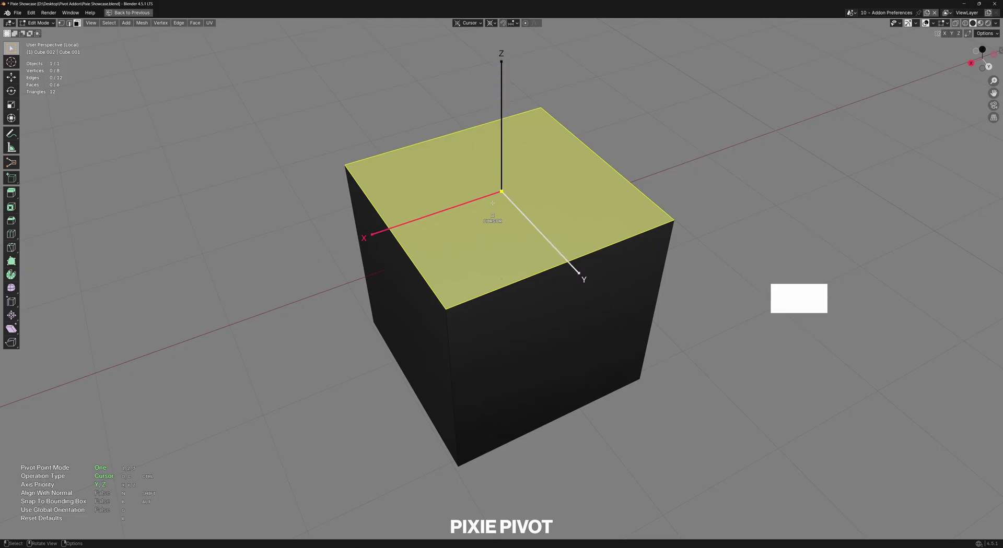
middle_click_drag(493, 202, 502, 214)
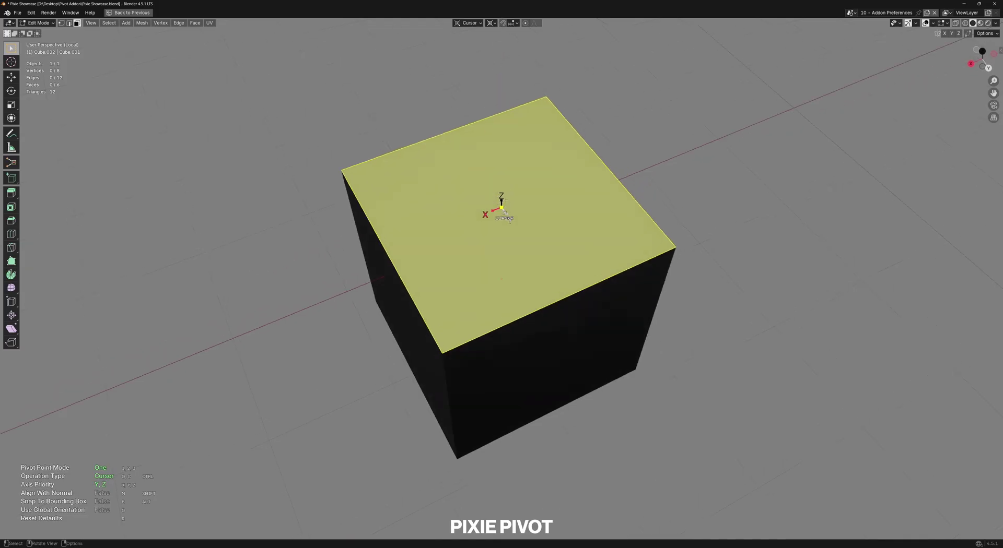
key("2")
left_click(526, 252)
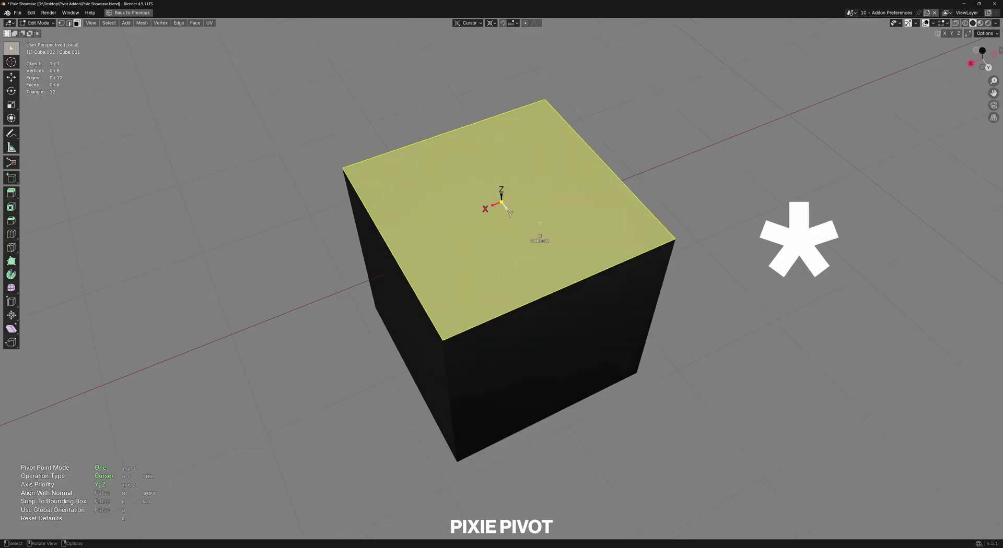
key("asterisk")
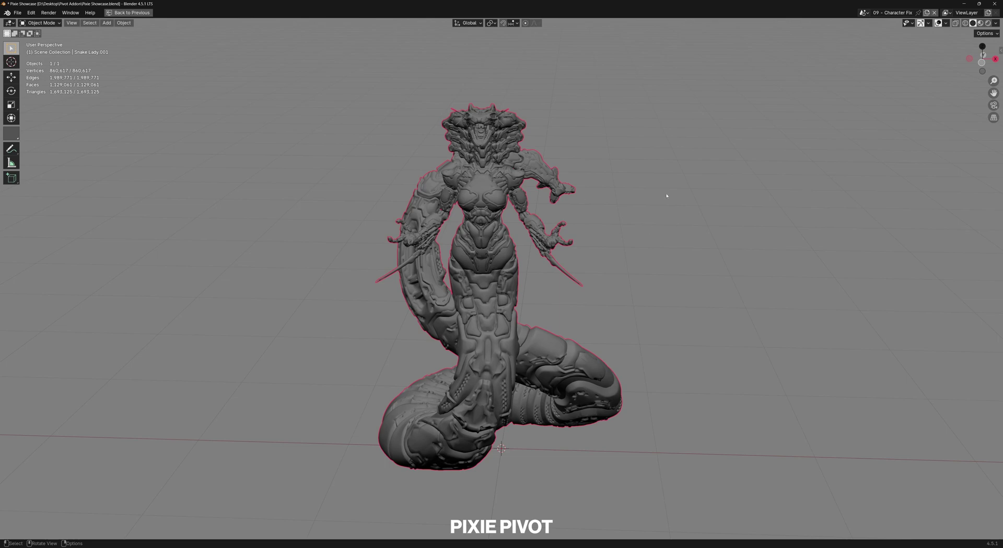
- Deselect the snake character, restore the full workspace layout from the maximized viewport, and look over the character from several angles
left_click(241, 190)
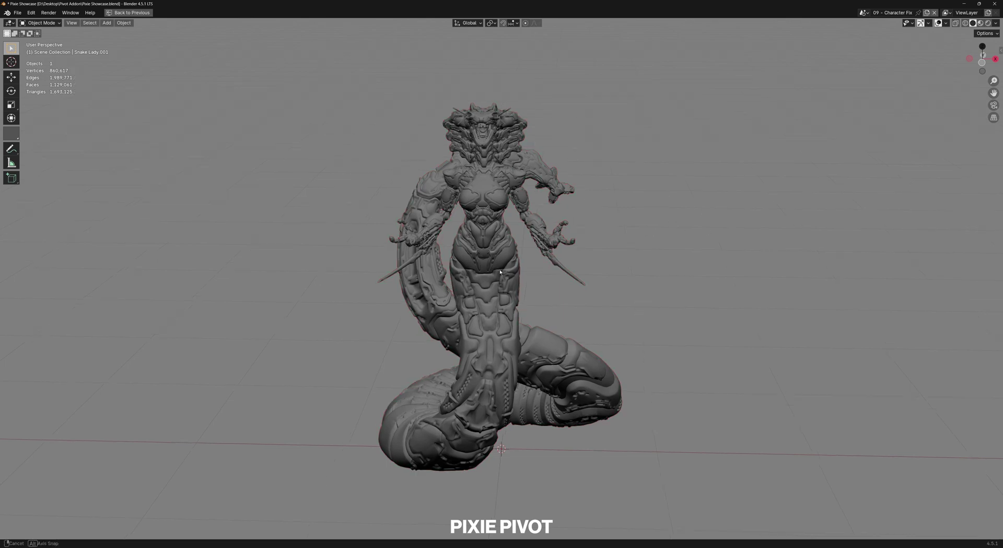
middle_click_drag(559, 355, 553, 324)
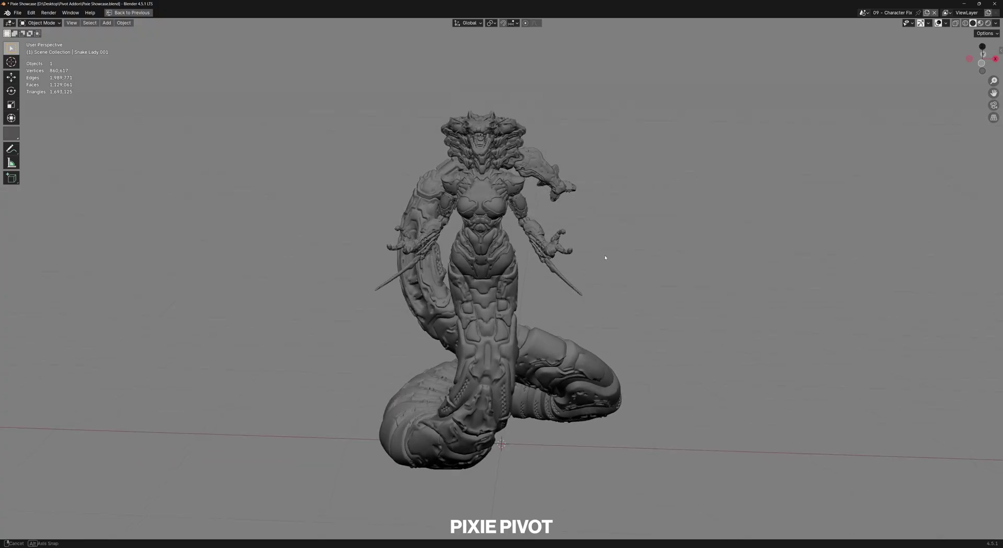
key("ctrl+space")
middle_click_drag(796, 67, 816, 61)
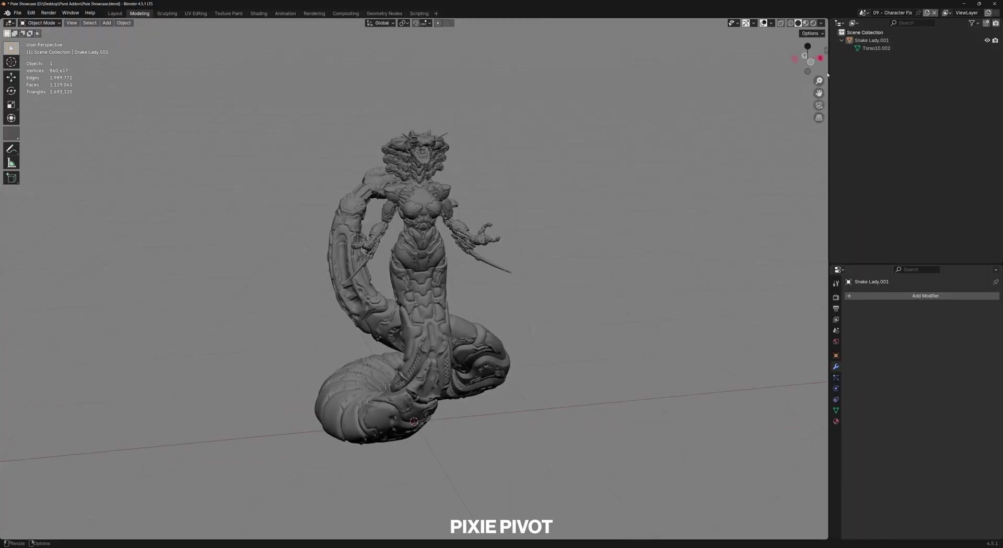
middle_click_drag(697, 176, 605, 284)
scroll(539, 291, "up", 2)
scroll(571, 282, "up", 1)
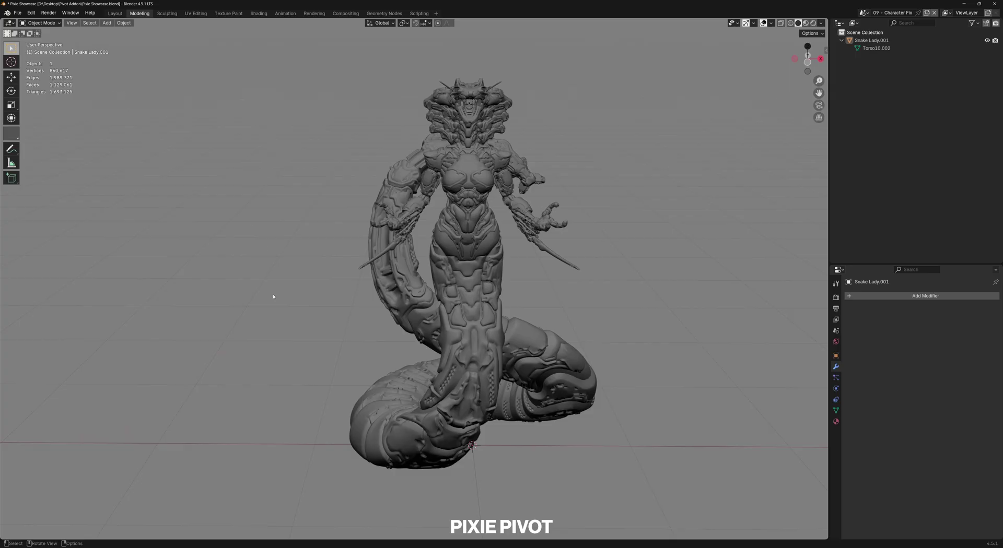
middle_click_drag(491, 294, 556, 284)
key("a")
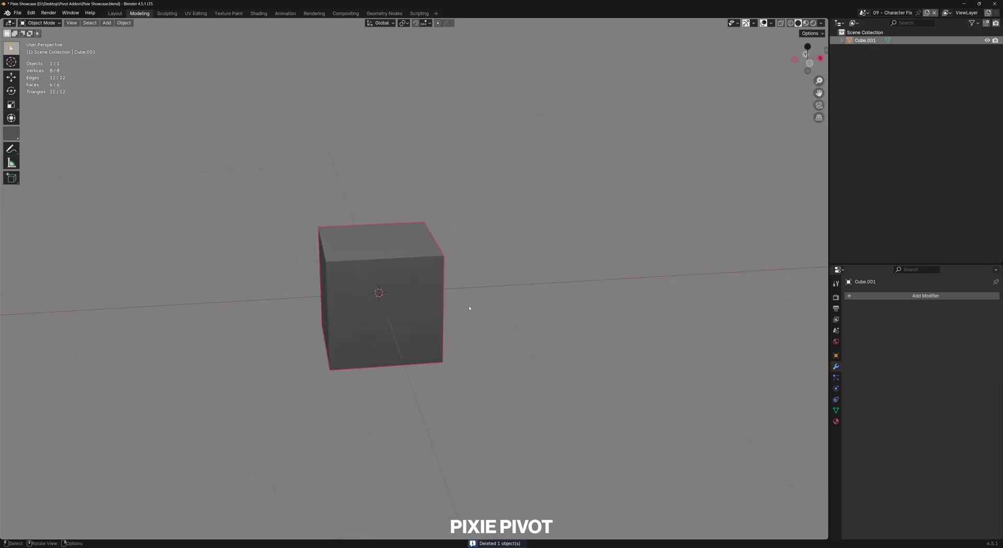
- Duplicate the cube beside the original and enter Edit Mode on the original cube
key("shift+d")
left_click(398, 295)
left_click(398, 295)
key("Tab")
scroll(386, 282, "up", 3)
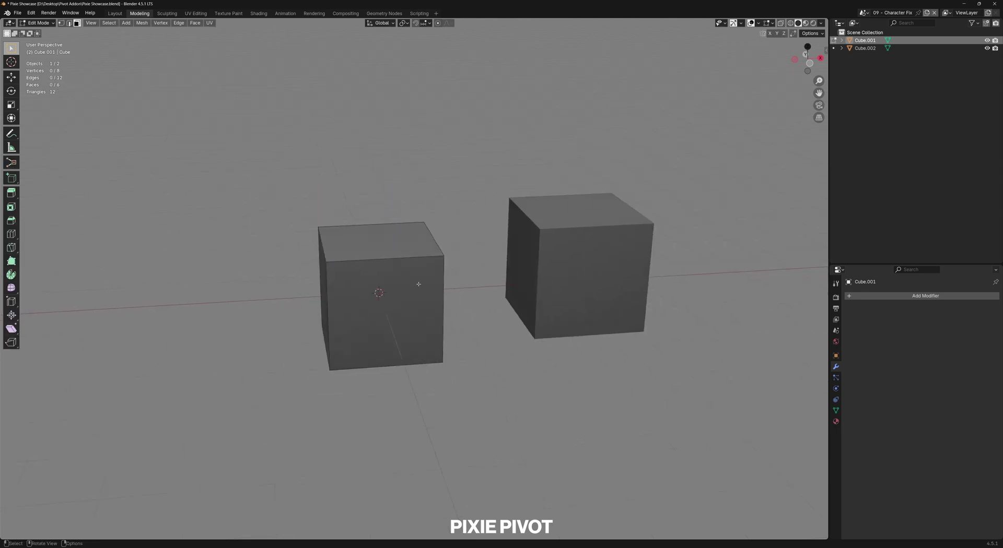
key("ctrl+1")
key("d")
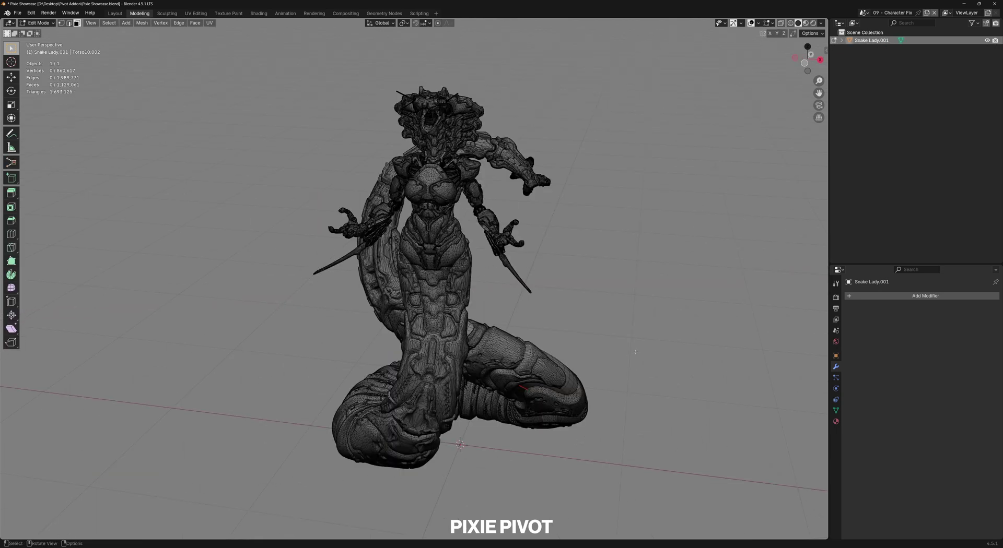
- Start a pivot on the snake character with bounding-box snapping and try positions on the box's edge, center, base and upper face
key("d")
key("b")
scroll(435, 317, "down", 3)
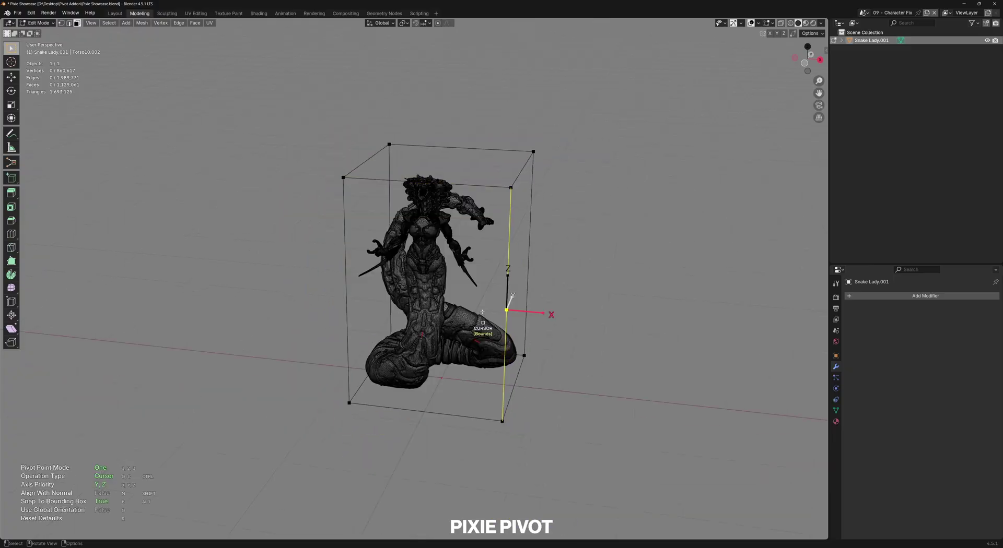
middle_click_drag(480, 314, 474, 346)
middle_click_drag(651, 356, 612, 361)
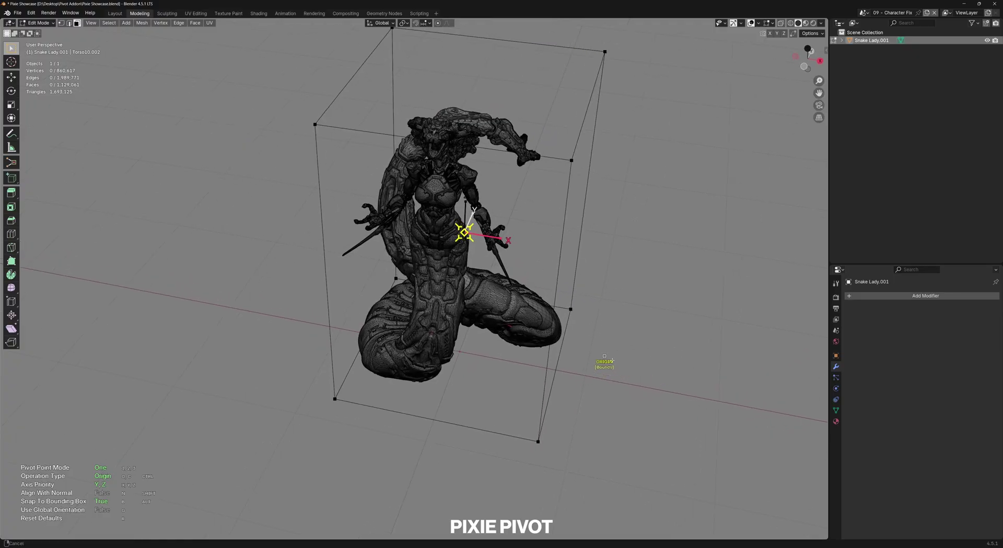
mouse_move(468, 368)
middle_mouse_down()
mouse_move(433, 364)
mouse_move(474, 345)
mouse_move(482, 302)
mouse_move(484, 378)
middle_mouse_up()
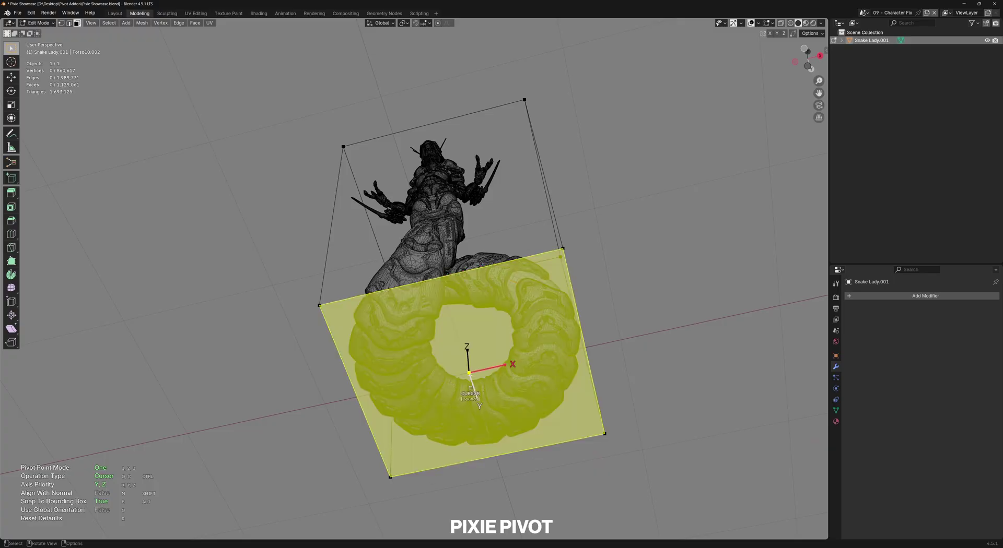
middle_click_drag(471, 379, 639, 326)
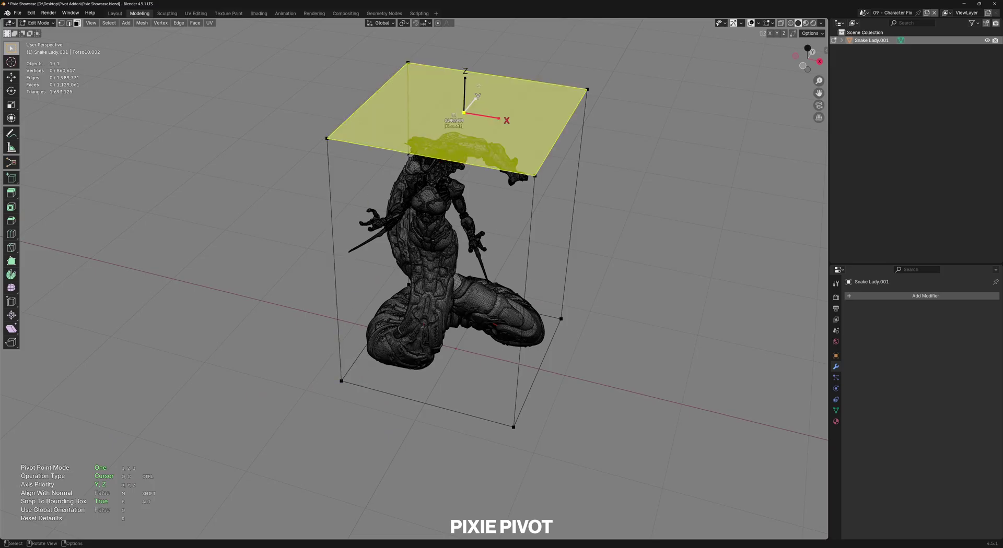
left_click(533, 408)
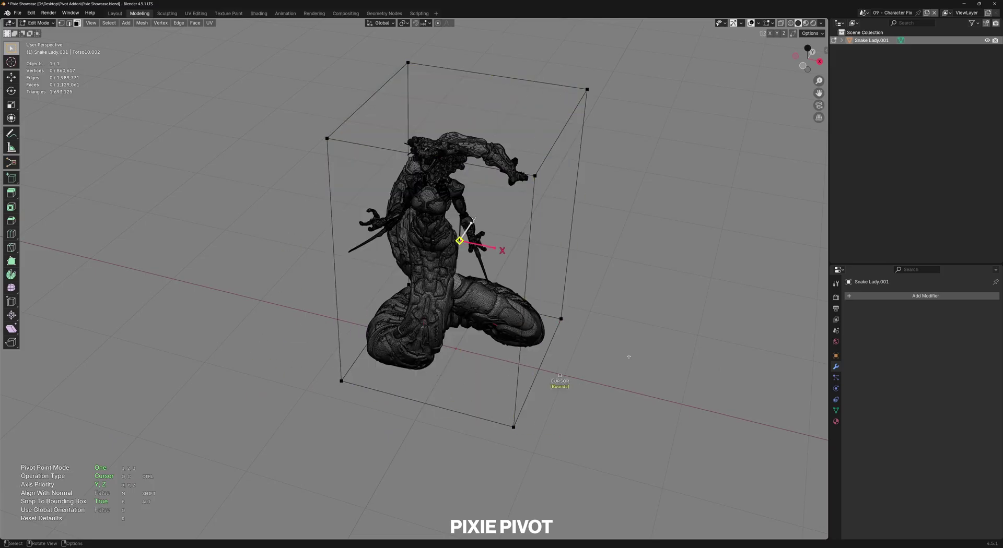